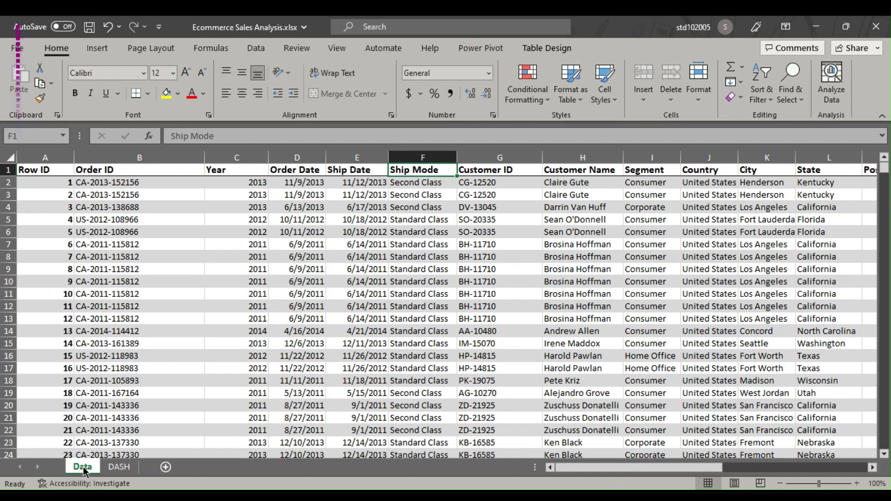
Step: Select the whole order data table on the Data sheet, browsing table styles without applying one
click(119, 468)
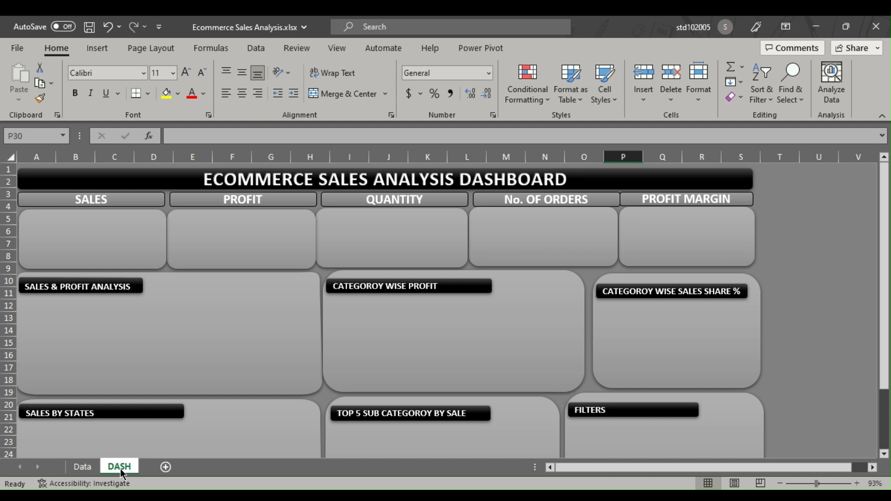
click(91, 468)
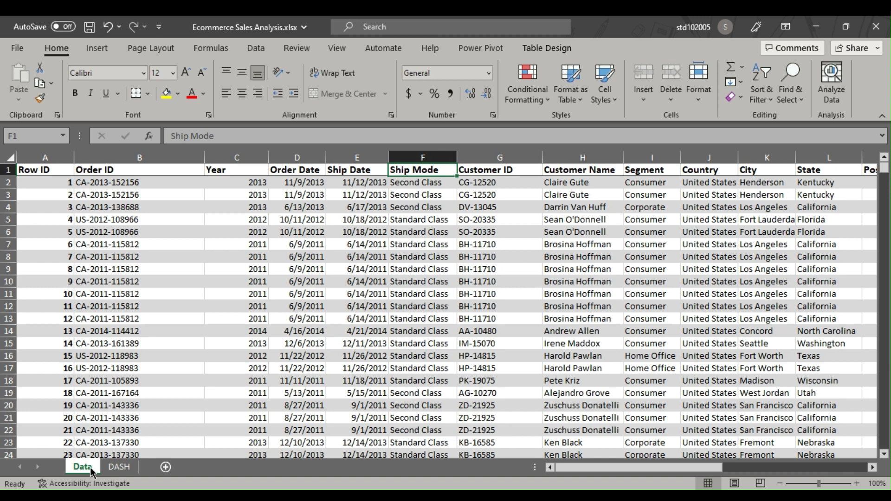
click(26, 172)
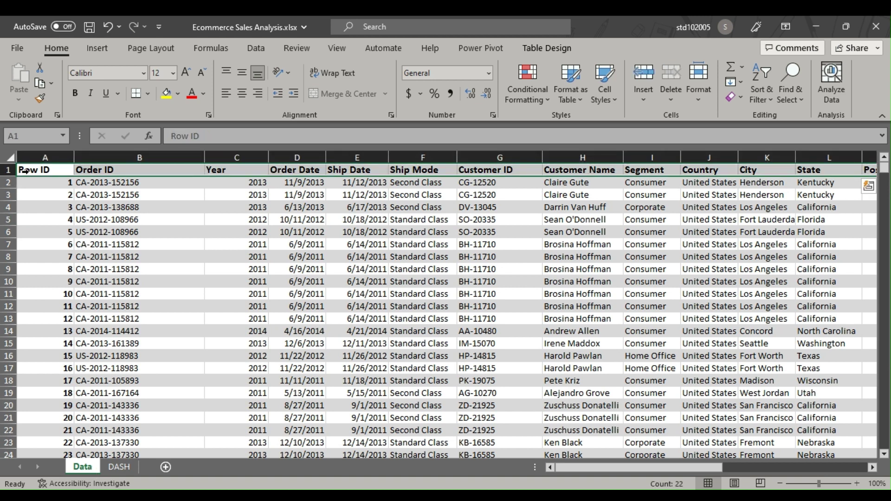
key(ctrl+shift+Down)
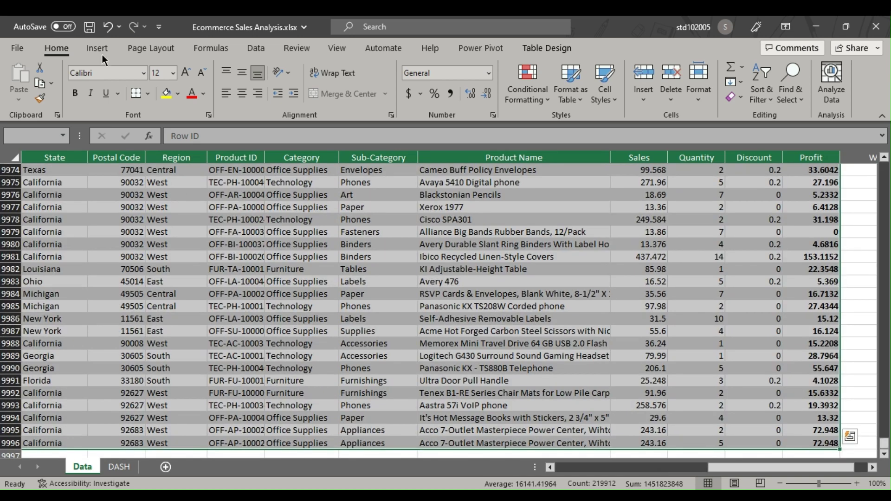
click(572, 102)
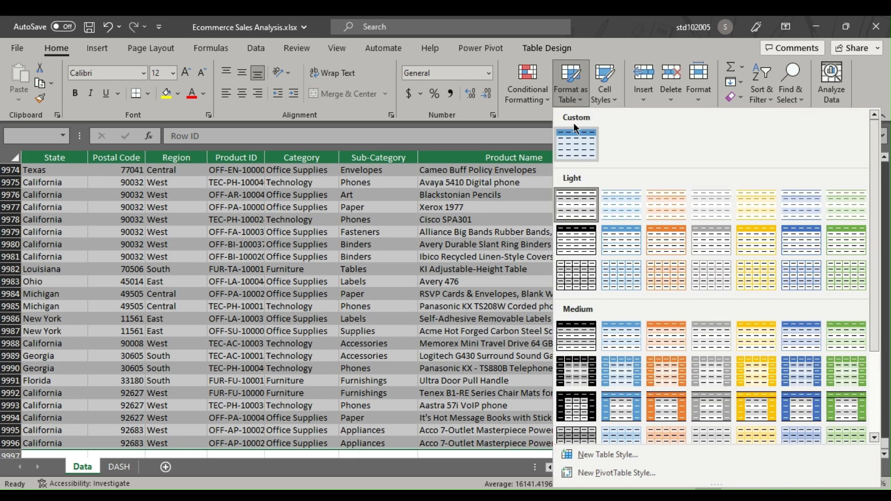
key(Escape)
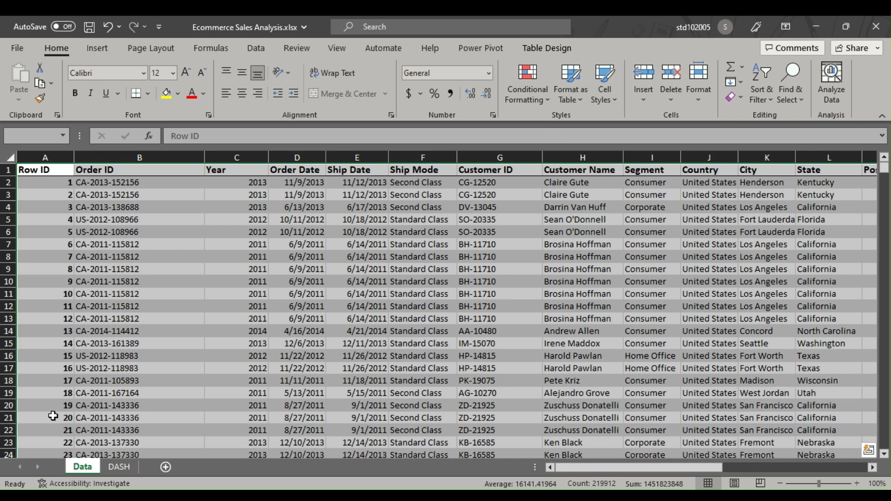
Step: With A1 active, start Insert > PivotTable using the order table as source
click(70, 219)
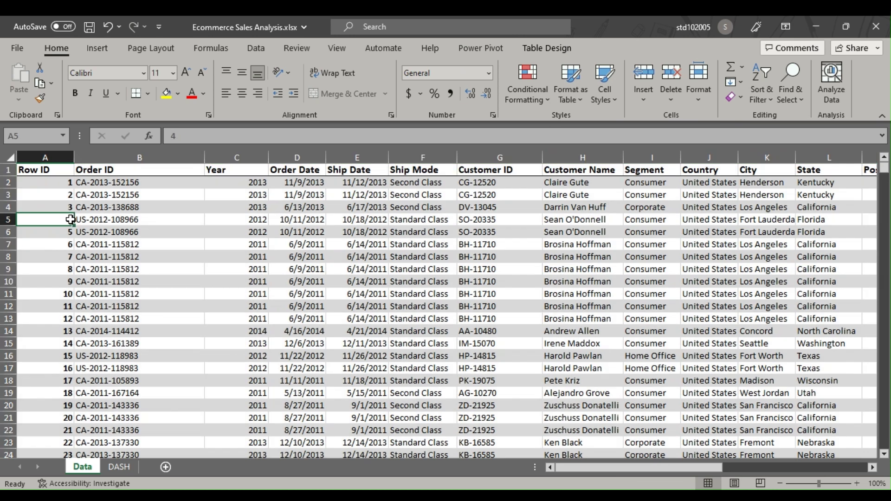
click(58, 175)
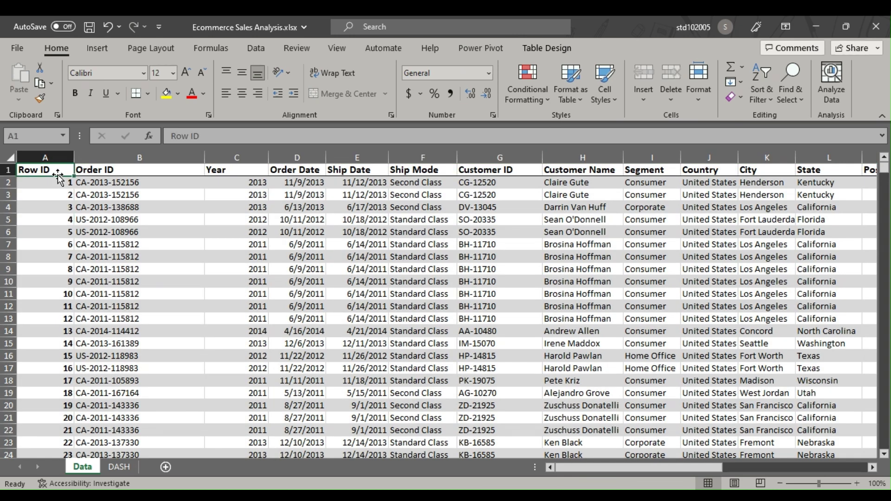
click(101, 49)
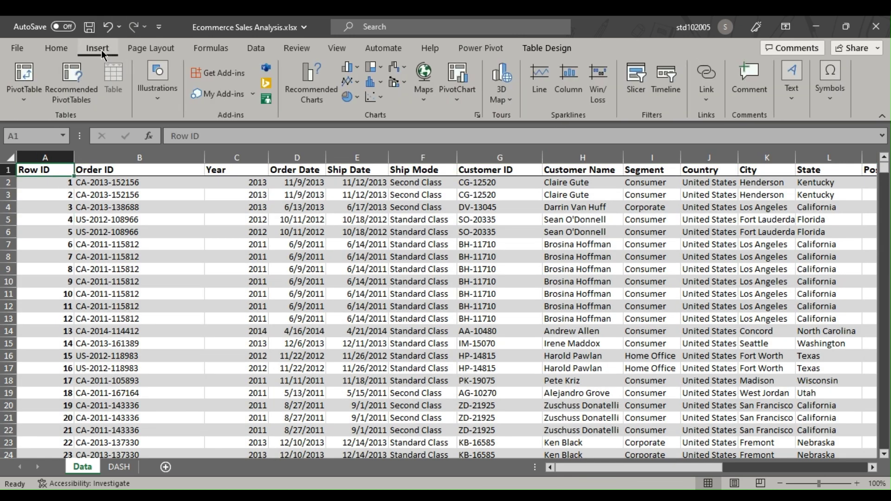
click(24, 74)
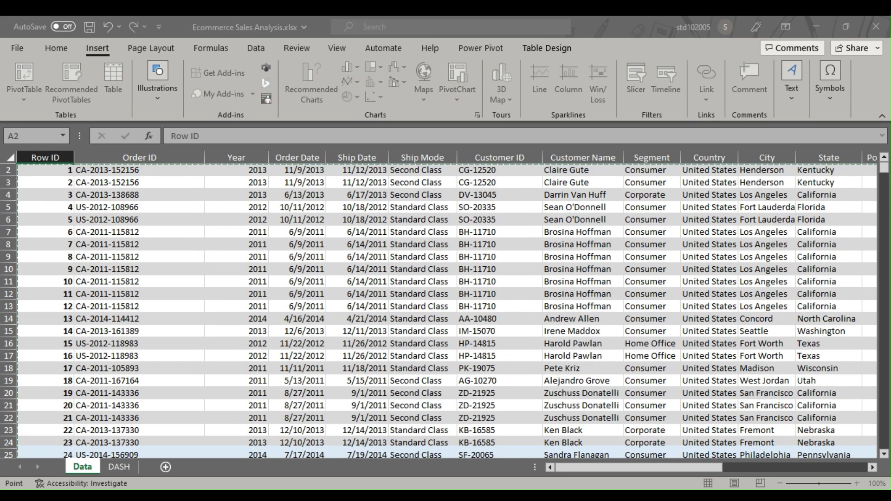
Step: Create the empty PivotTable on a new worksheet
click(527, 330)
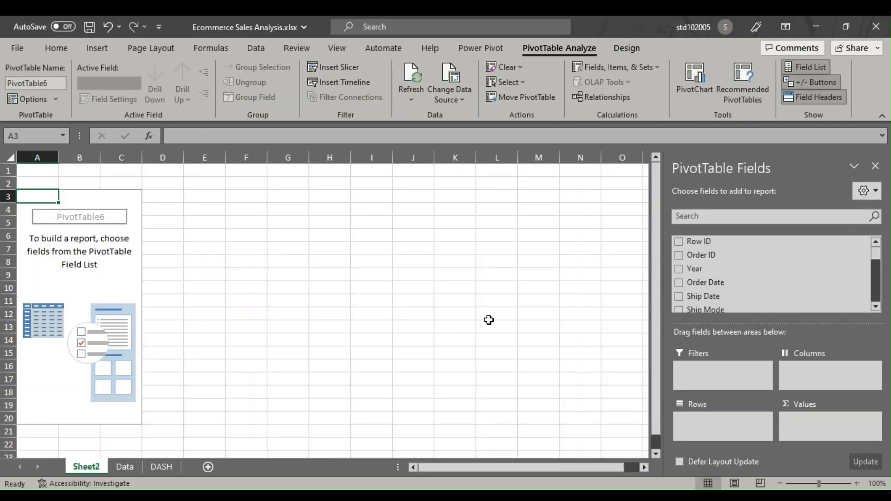
click(158, 466)
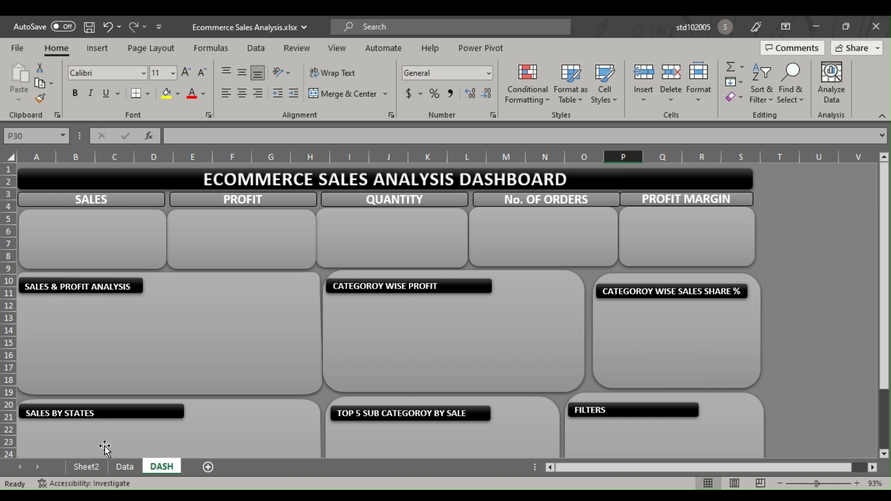
click(88, 467)
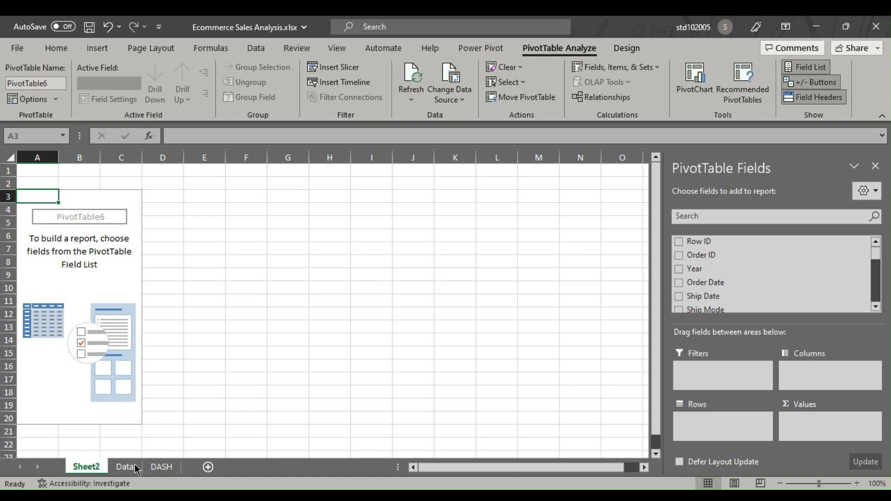
Step: Move Sheet2 after Data, rename it 'PT', and activate its PivotTable field list
drag(144, 465, 143, 466)
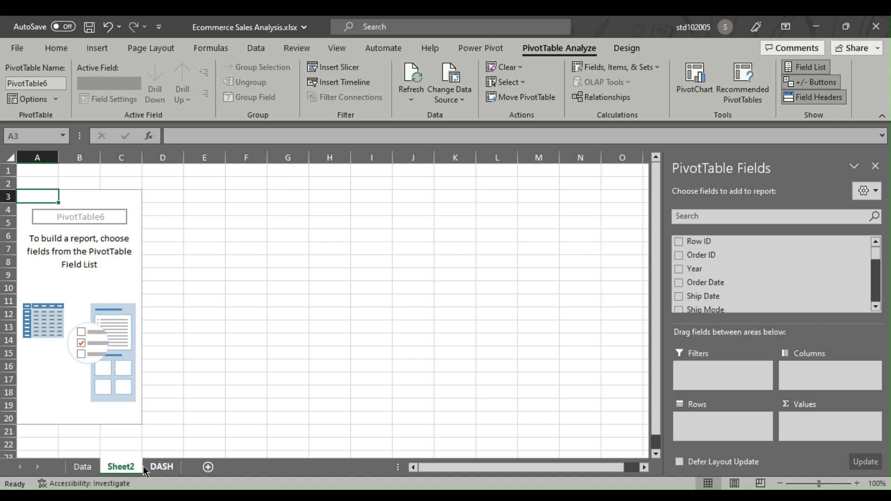
right_click(127, 466)
click(158, 324)
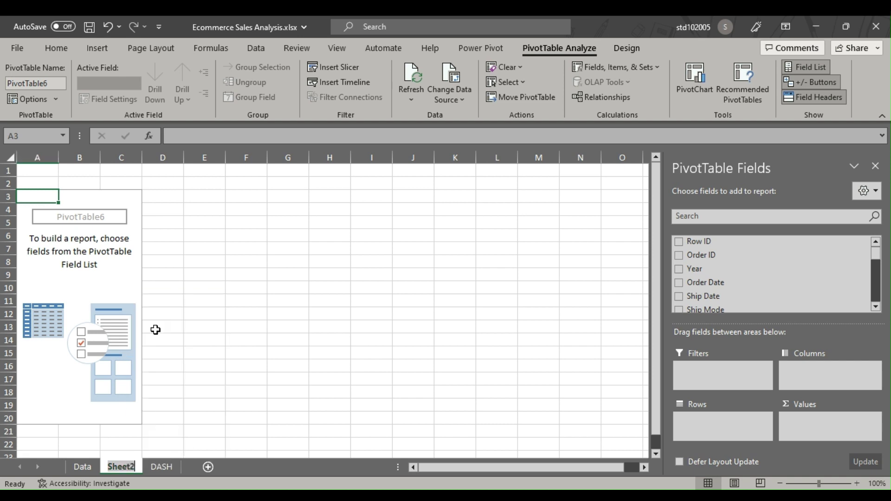
text(pt)
key(BackSpace)
key(BackSpace)
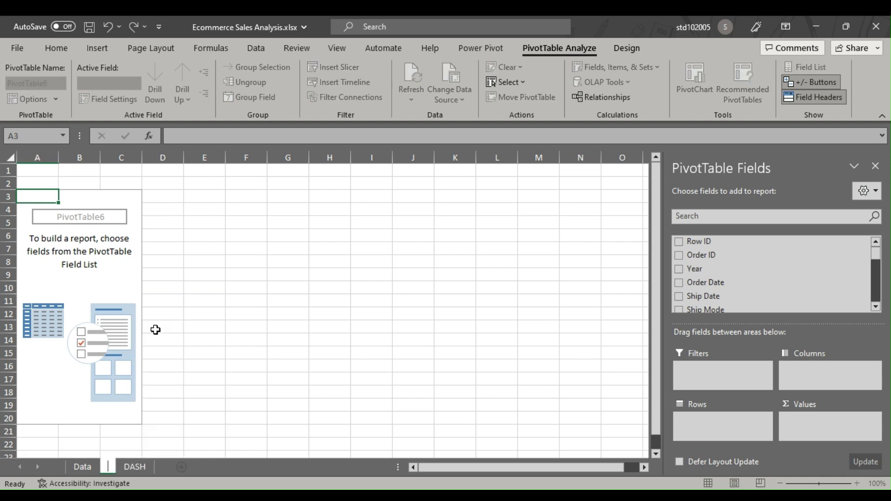
text(PT)
click(158, 329)
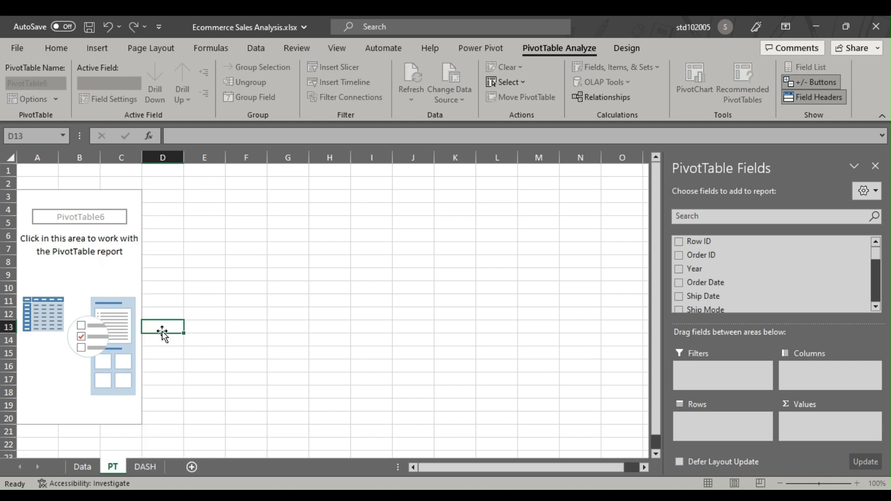
click(83, 258)
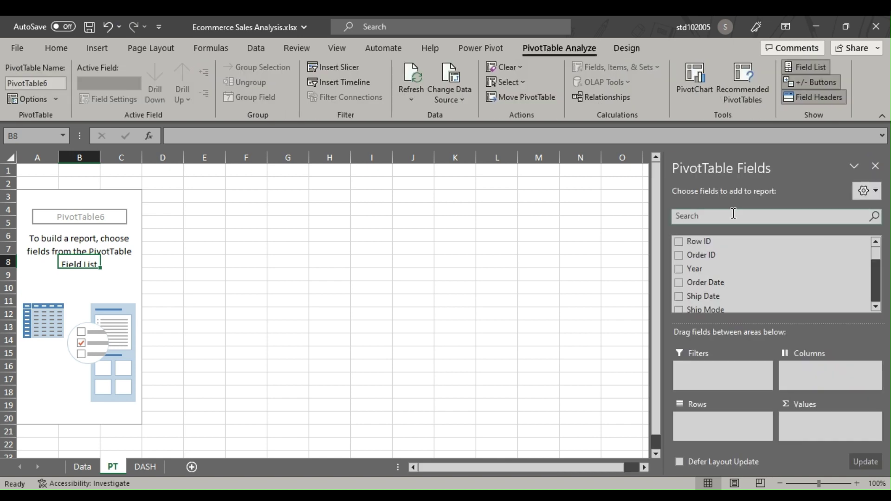
Step: Put Order Date in Rows and Sum of Sales and Sum of Profit in Values
drag(700, 283, 704, 417)
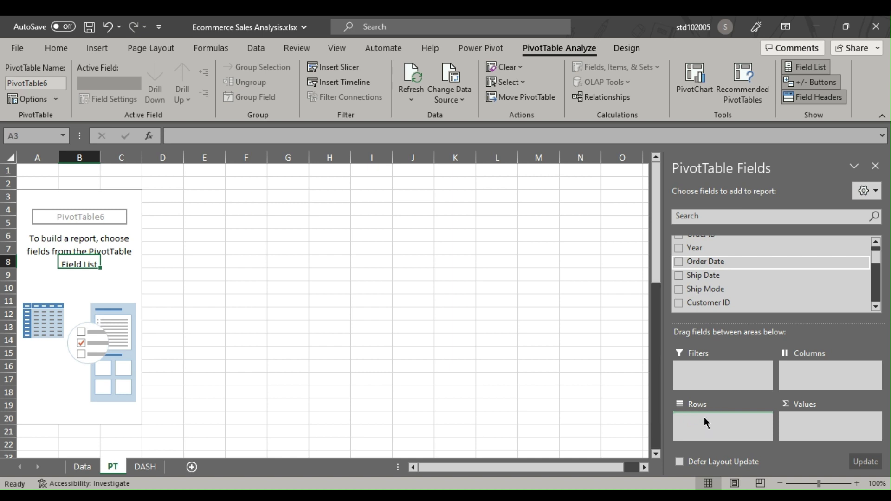
click(688, 215)
text(SALES)
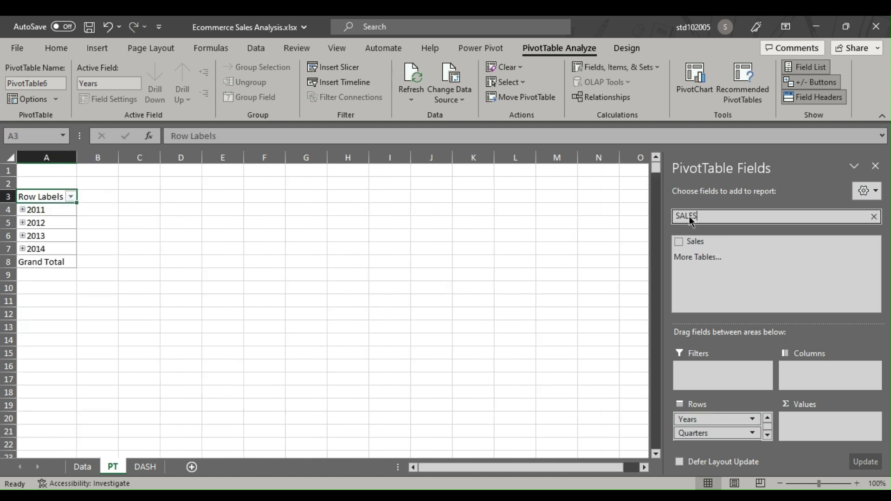
drag(695, 242, 812, 423)
click(706, 216)
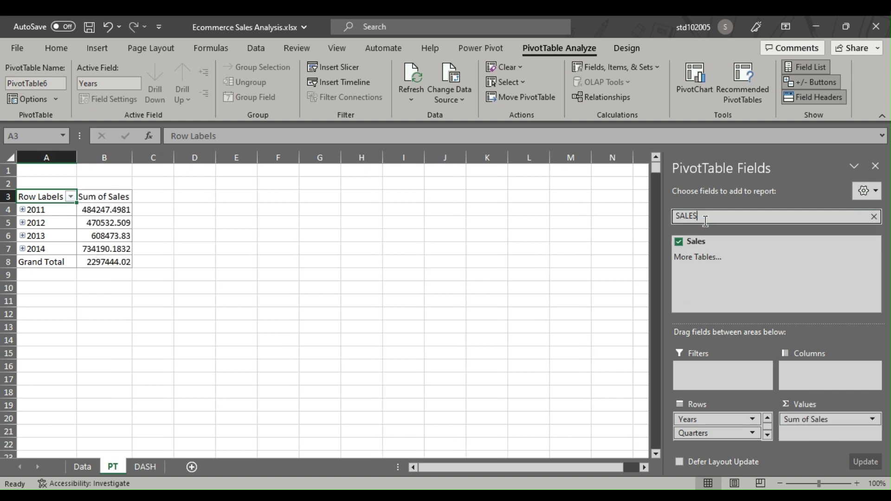
key(BackSpace)
key(BackSpace)
key(BackSpace)
key(BackSpace)
key(BackSpace)
text(P)
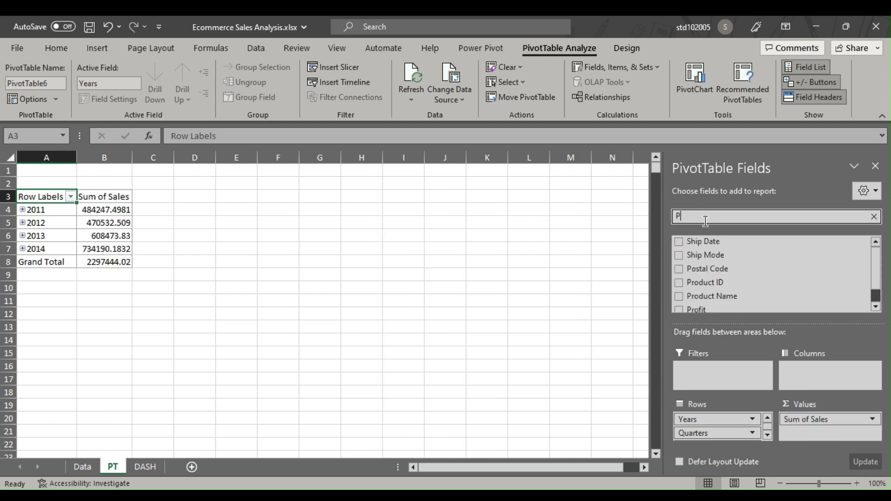
text(RO)
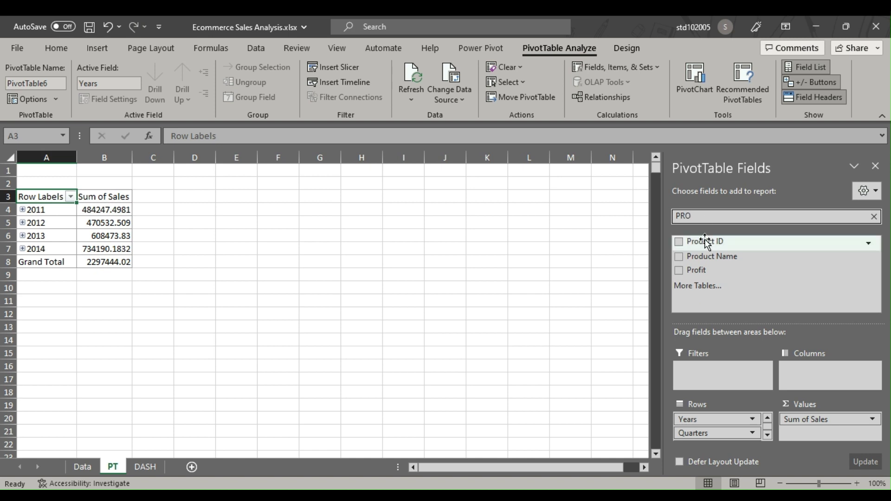
drag(694, 269, 821, 429)
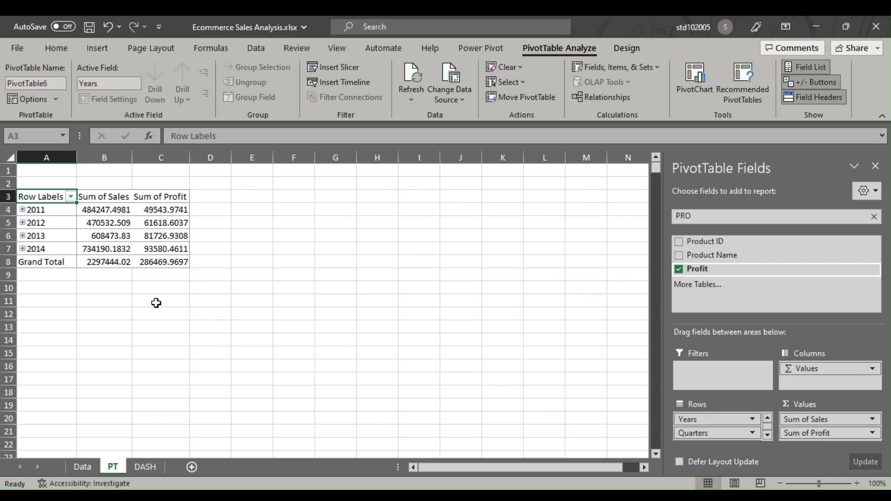
Step: Remove the Years and Quarters groupings so rows show only months Jan–Dec
click(23, 209)
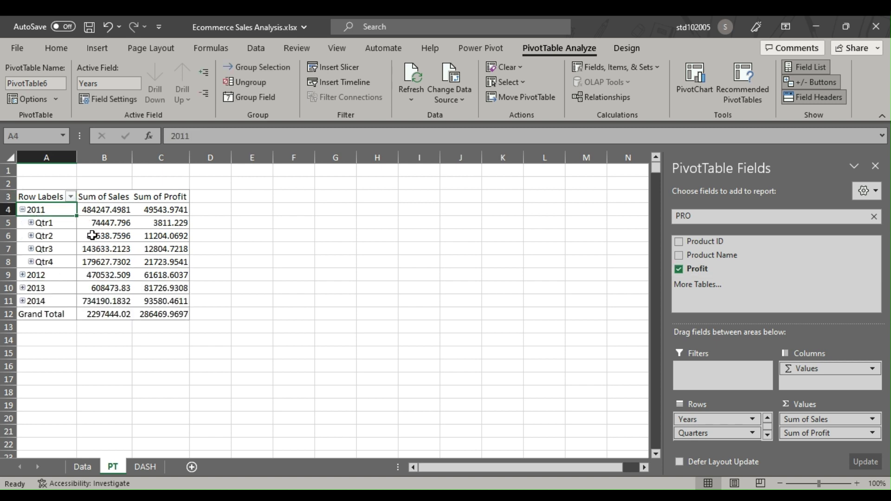
mouse_move(92, 236)
click(31, 222)
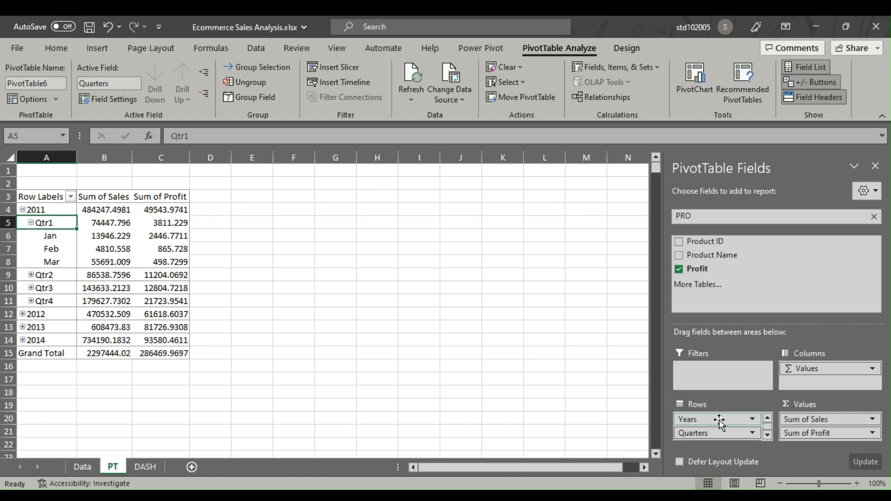
drag(718, 419, 618, 392)
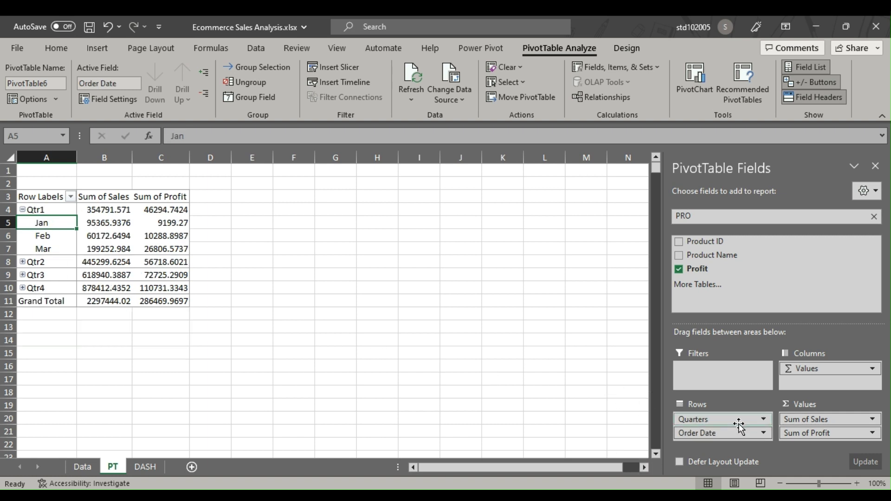
drag(738, 424, 631, 399)
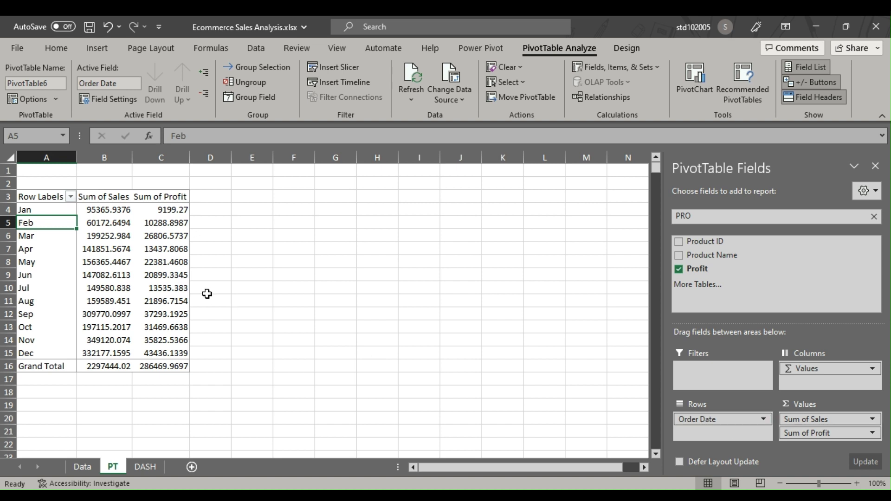
Step: Insert a Clustered Column - Line combo PivotChart of monthly Sales (columns) and Profit (line)
click(41, 214)
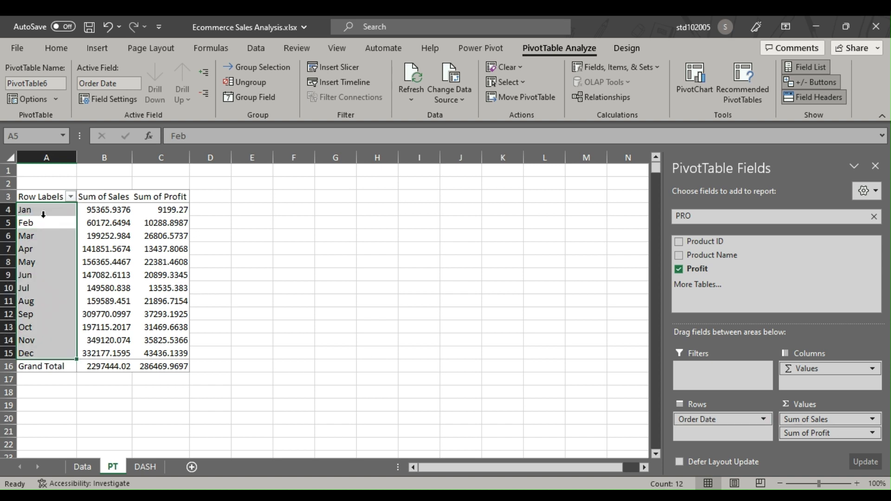
click(43, 214)
click(43, 218)
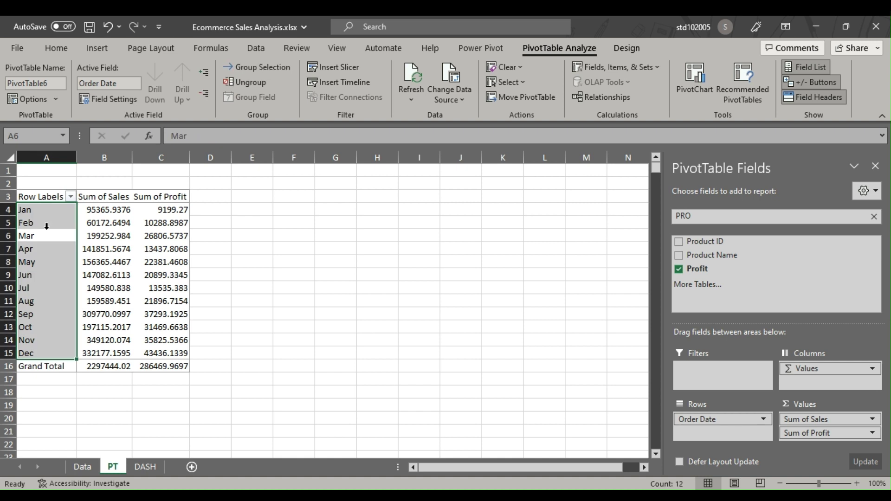
click(46, 224)
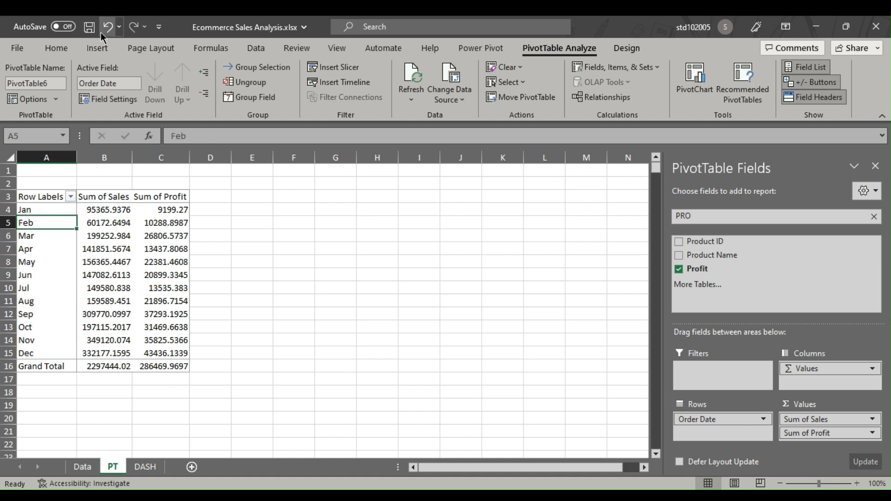
click(97, 49)
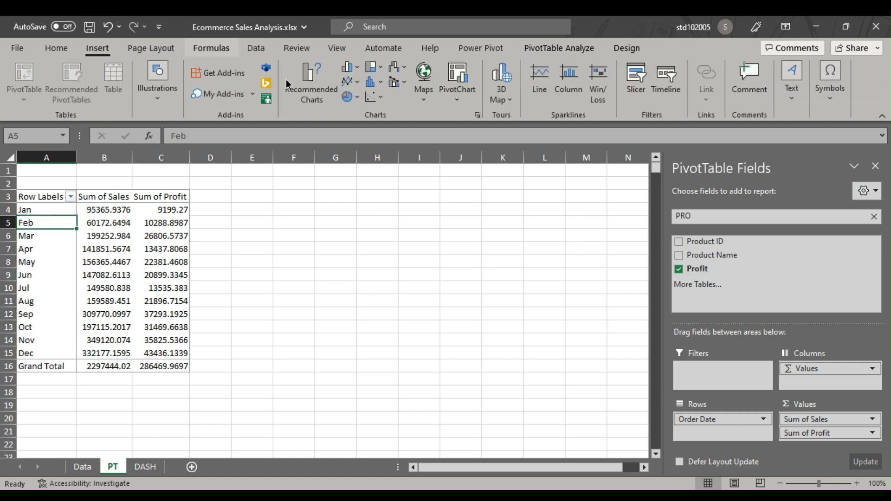
click(318, 104)
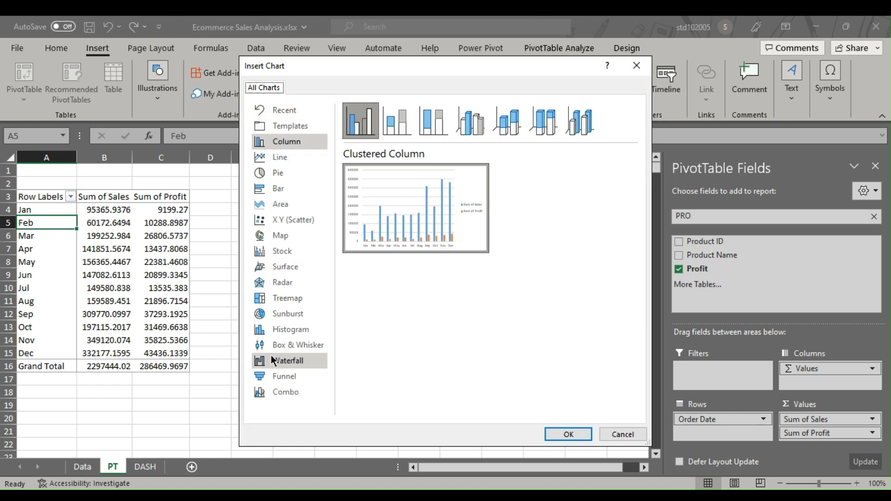
click(284, 395)
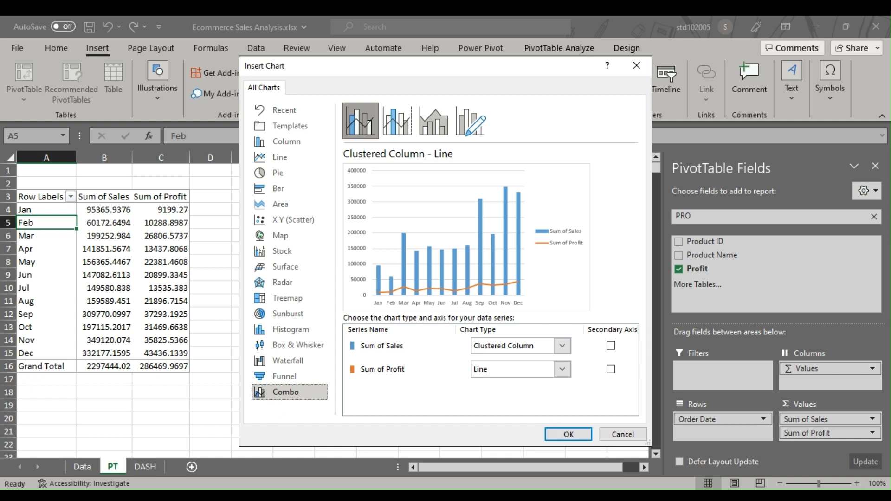
key(Return)
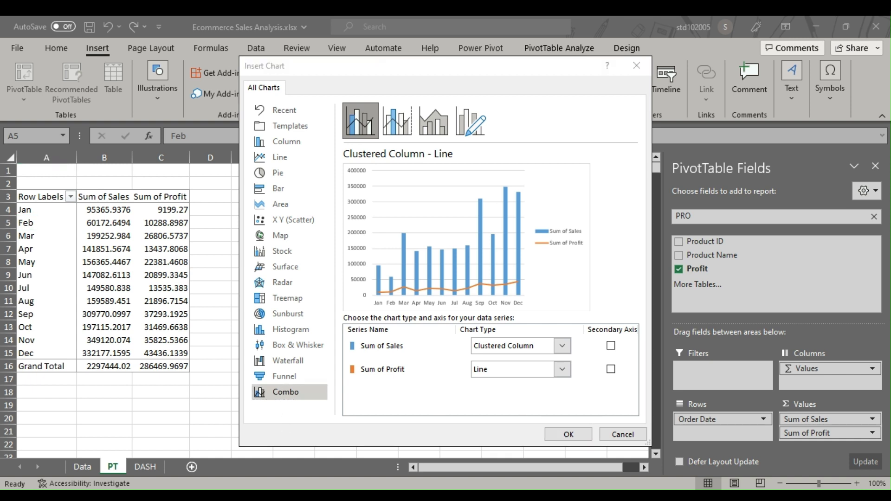
drag(530, 69, 489, 29)
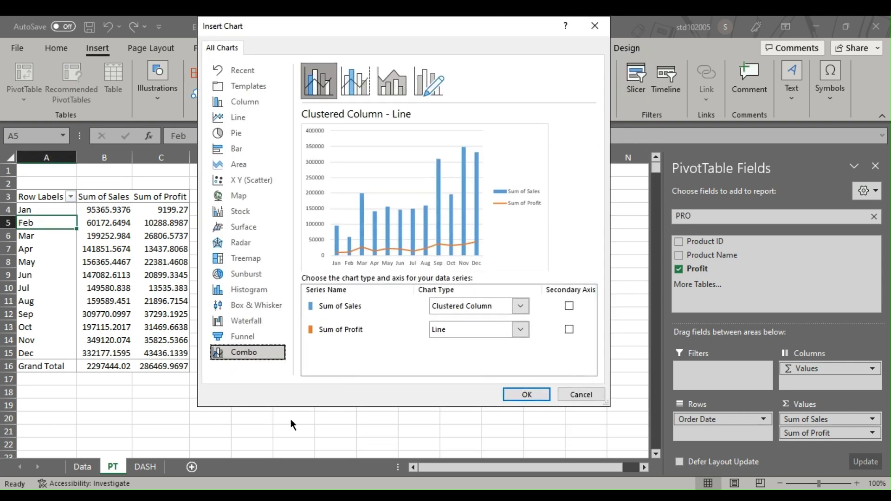
click(526, 396)
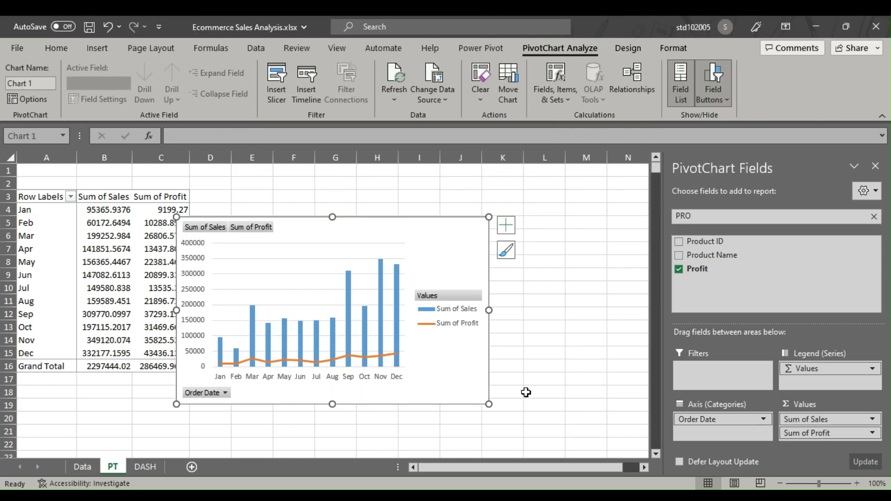
Step: Delete the selected combo PivotChart
key(Delete)
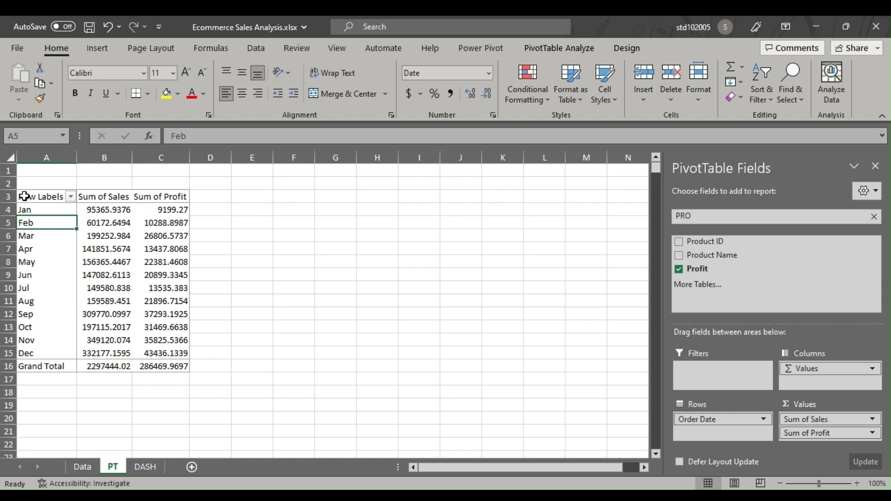
Step: Copy the month labels and Sum of Sales in A3:B16 and paste them at D3
drag(24, 196, 114, 365)
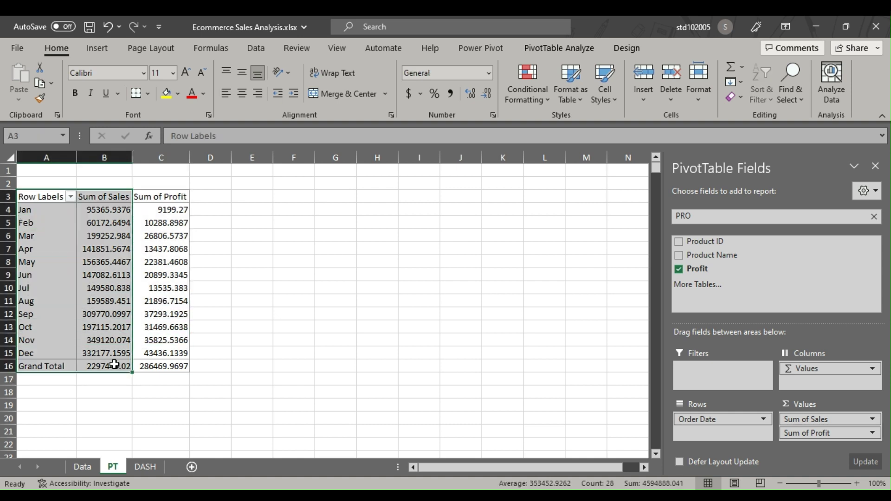
mouse_move(114, 364)
key(ctrl+c)
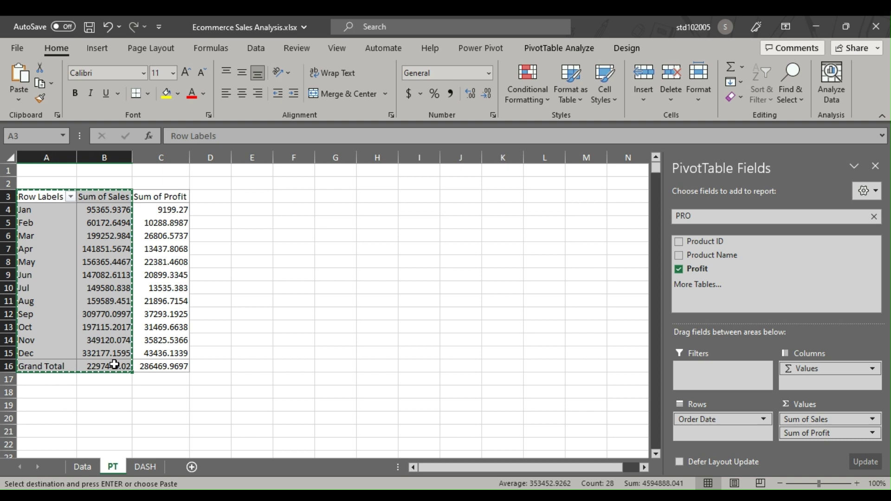
click(204, 198)
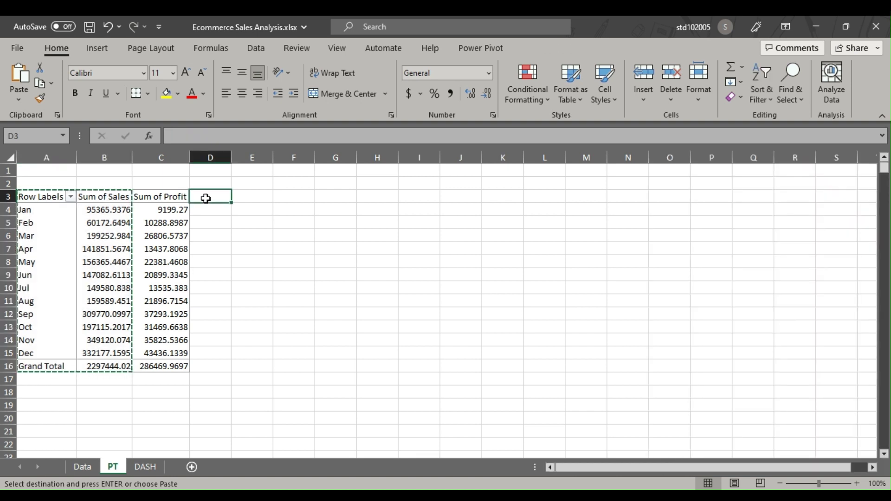
drag(204, 198, 241, 196)
key(ctrl+v)
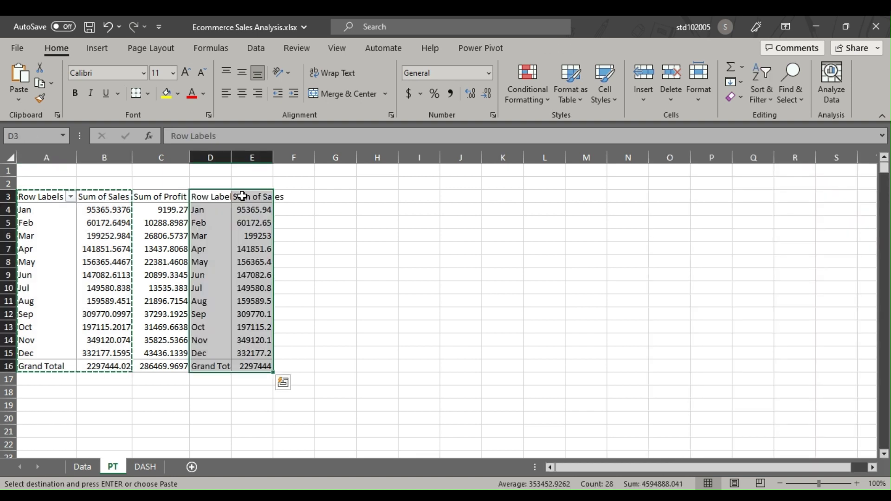
click(218, 199)
click(371, 211)
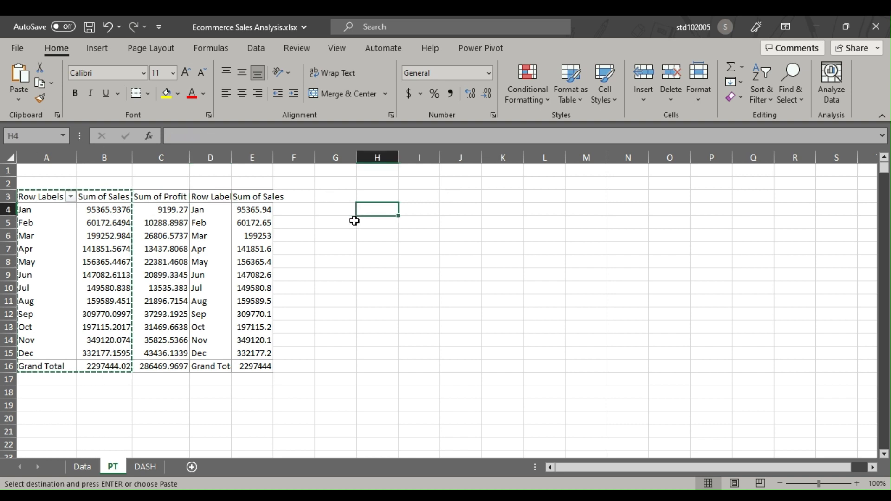
key(Escape)
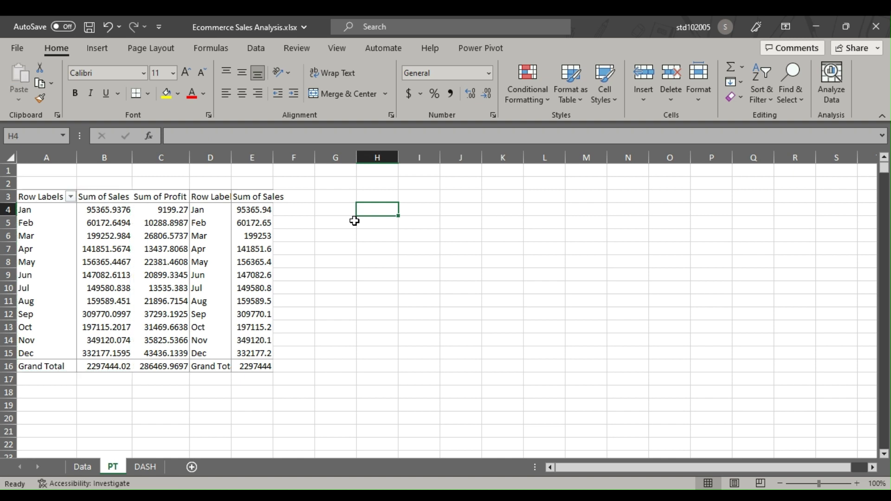
click(355, 232)
click(216, 199)
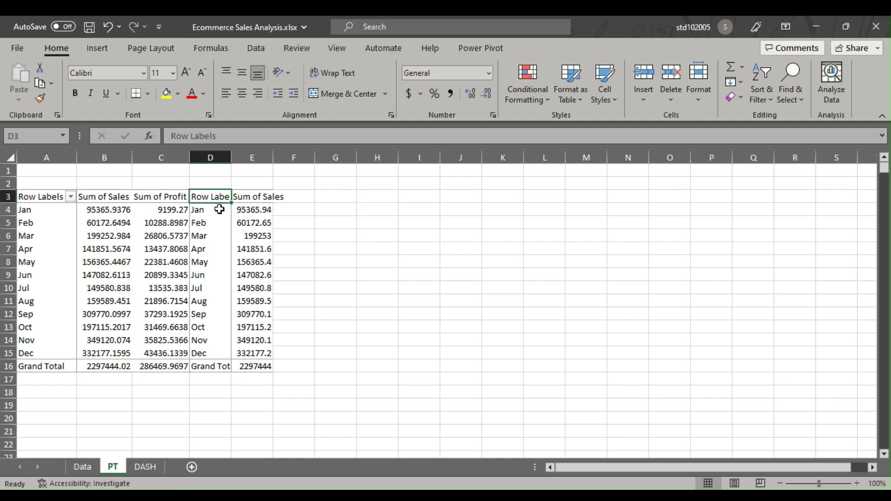
Step: Paste a copy of the whole pivot table A3:C16 at D3
drag(217, 203, 274, 379)
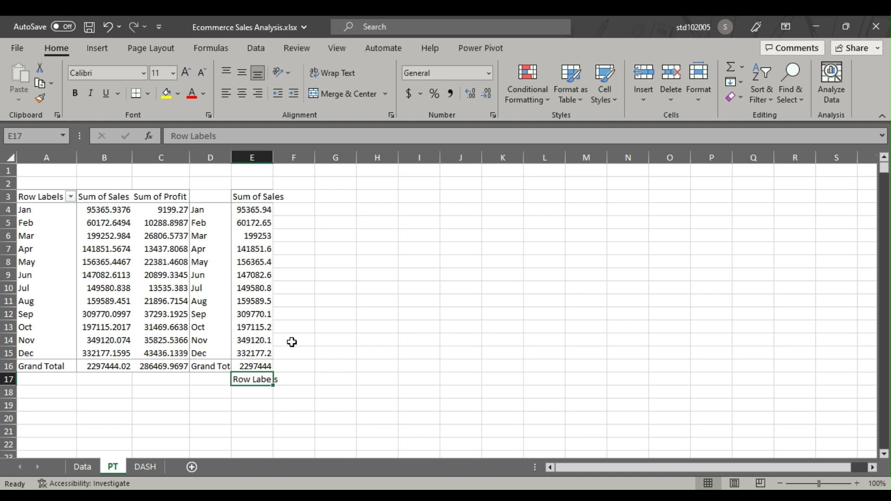
key(ctrl+z)
key(ctrl+z)
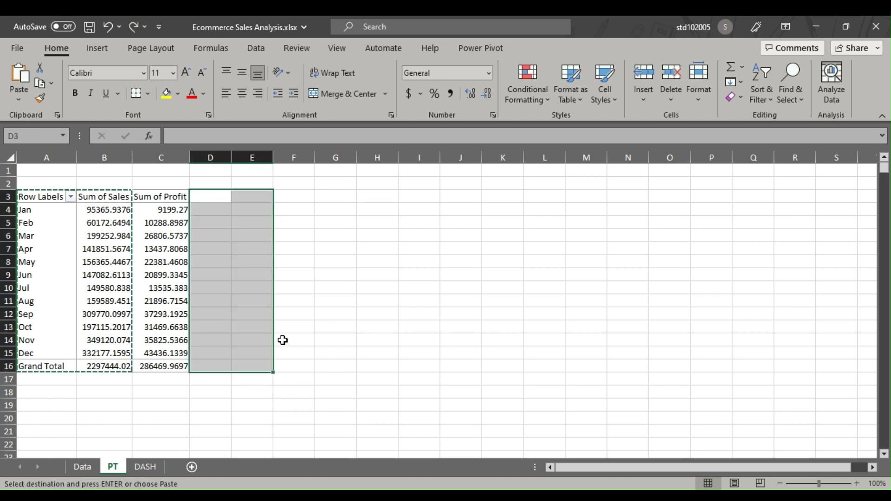
drag(32, 195, 173, 376)
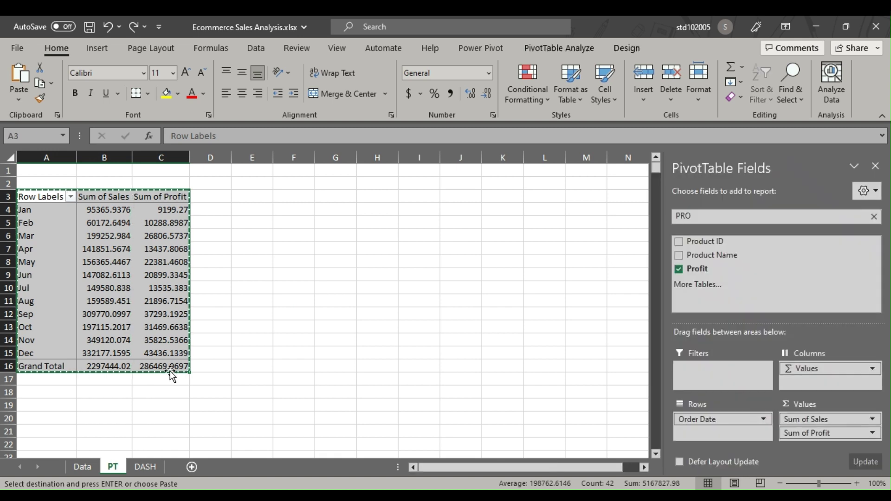
drag(215, 208, 292, 197)
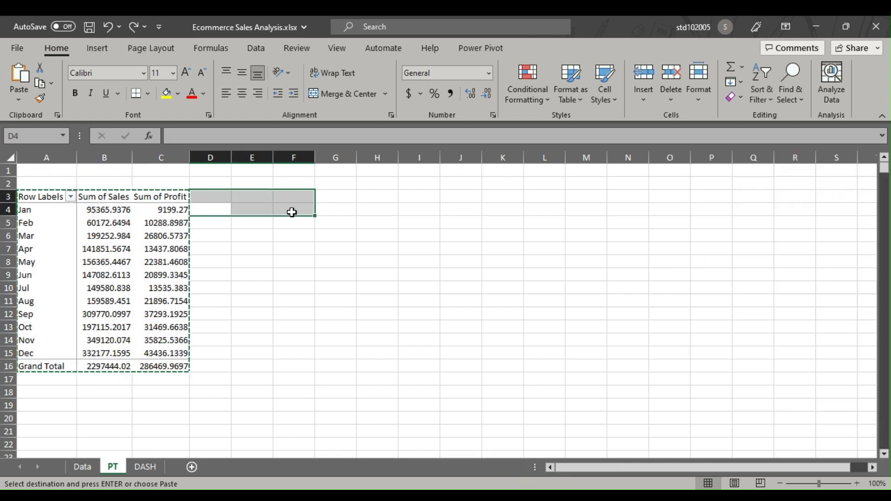
click(298, 237)
drag(213, 198, 284, 196)
key(ctrl+v)
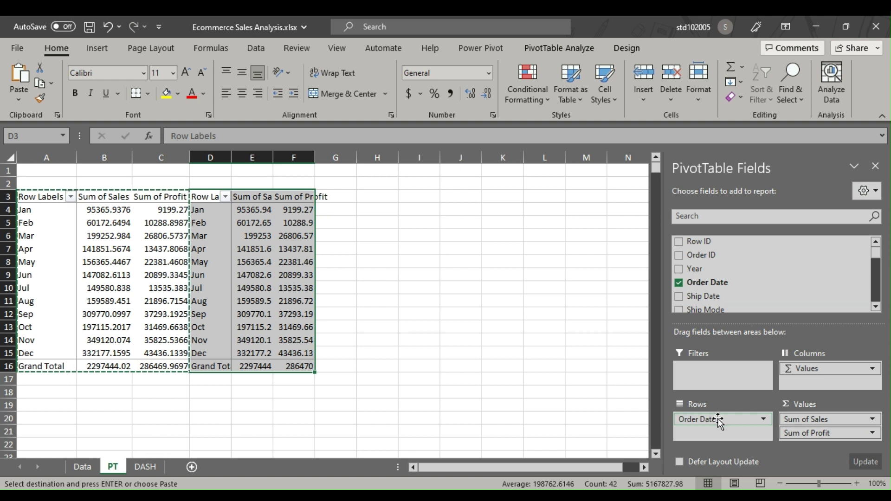
Step: In the copied pivot, replace Order Date with Category in Rows and drop Sum of Profit
drag(716, 419, 600, 371)
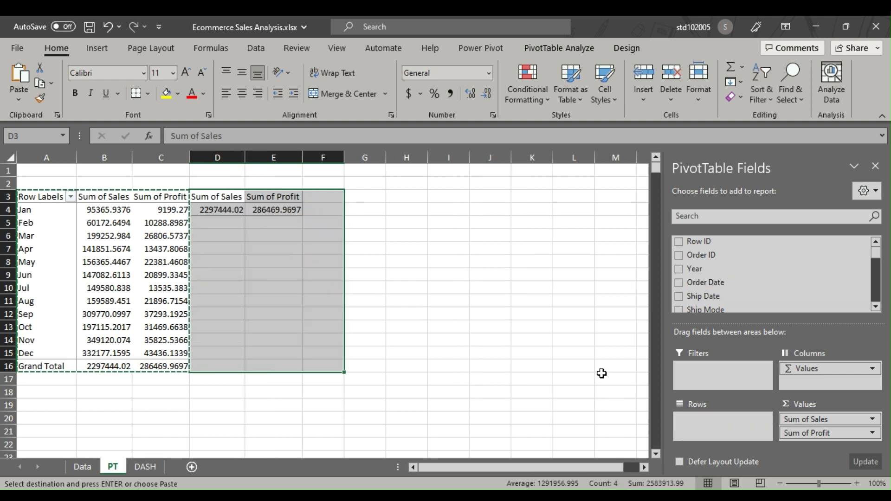
click(701, 214)
text(CATE)
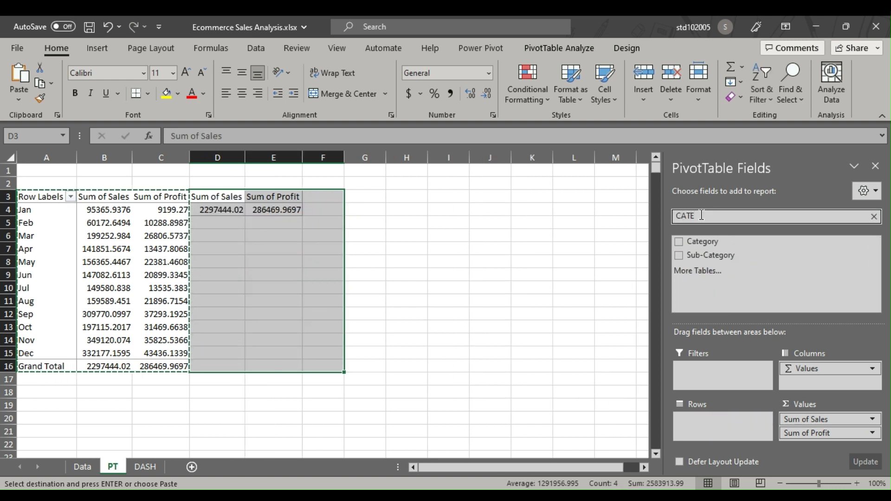
drag(709, 242, 712, 425)
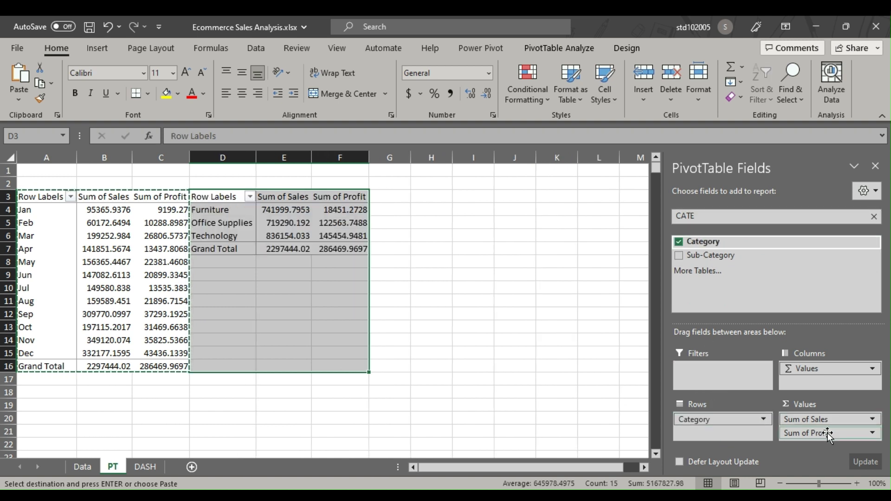
drag(828, 432, 851, 449)
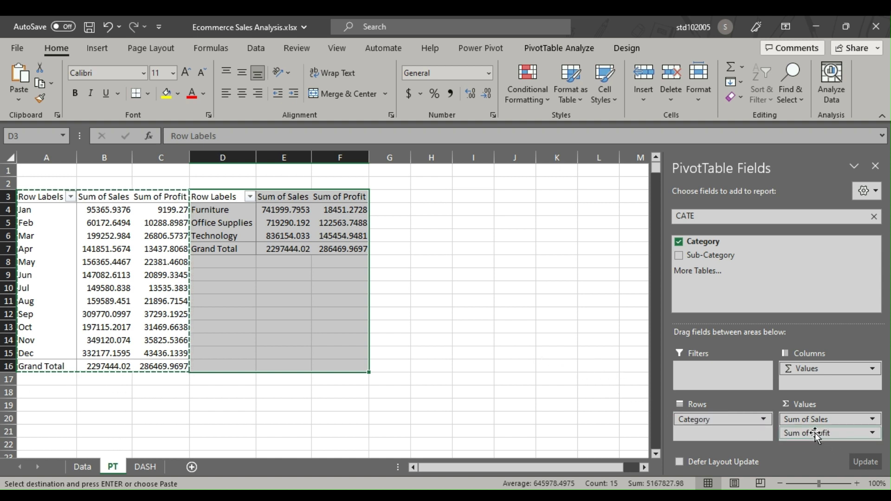
drag(815, 432, 583, 348)
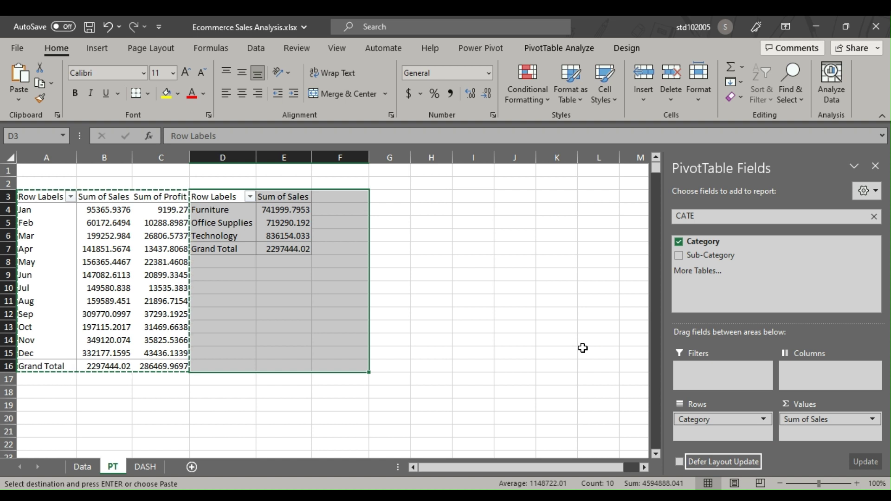
Step: Dismiss the warning about editing the first pivot, then select the category pivot D3:E7
click(389, 289)
click(140, 221)
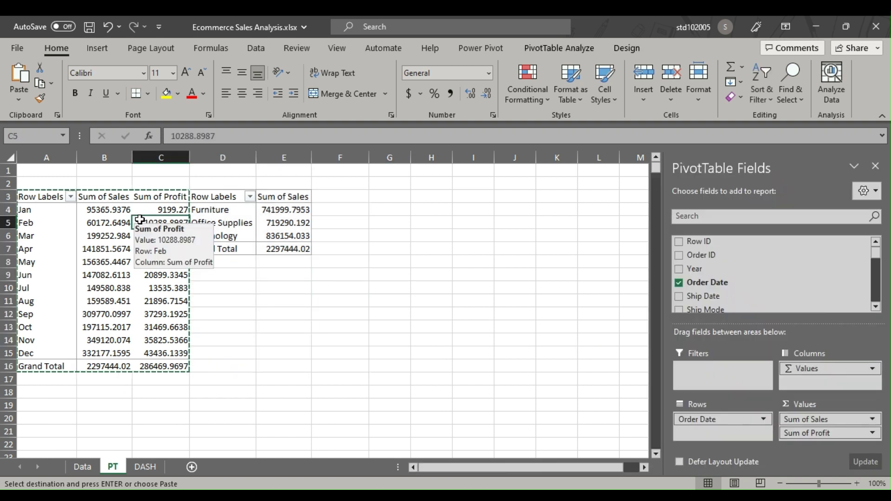
key(Return)
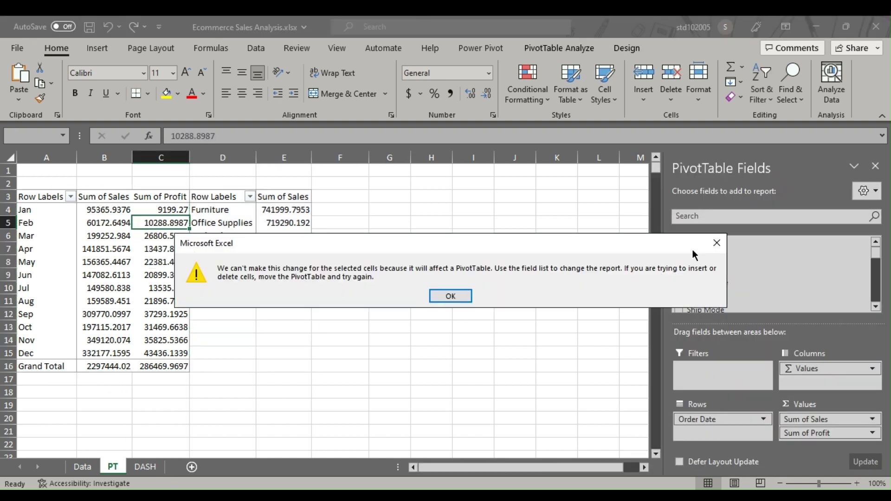
click(717, 243)
click(426, 212)
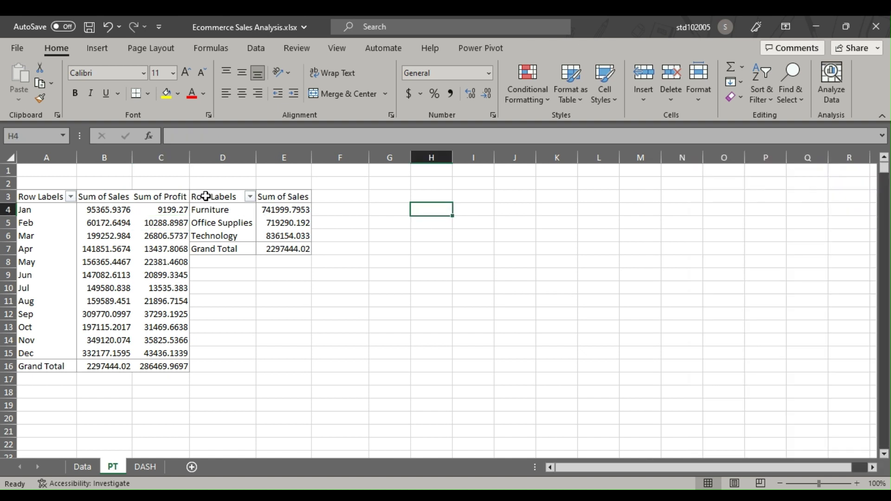
drag(206, 196, 288, 248)
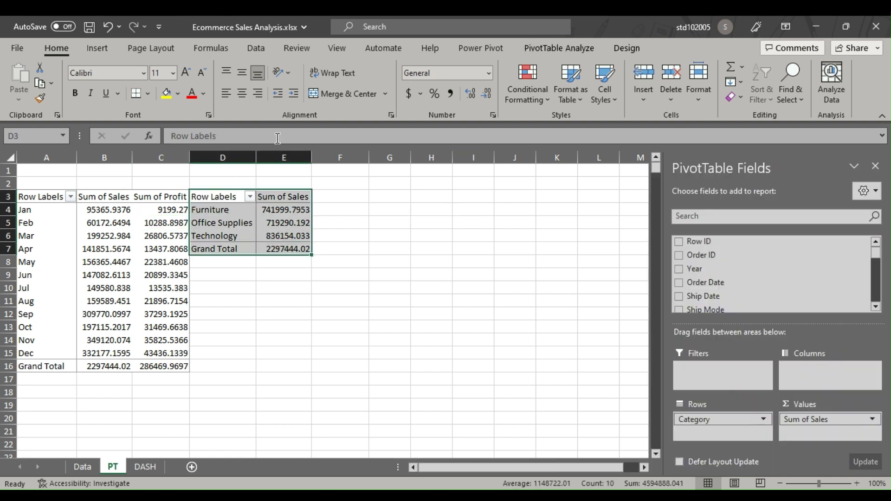
click(97, 48)
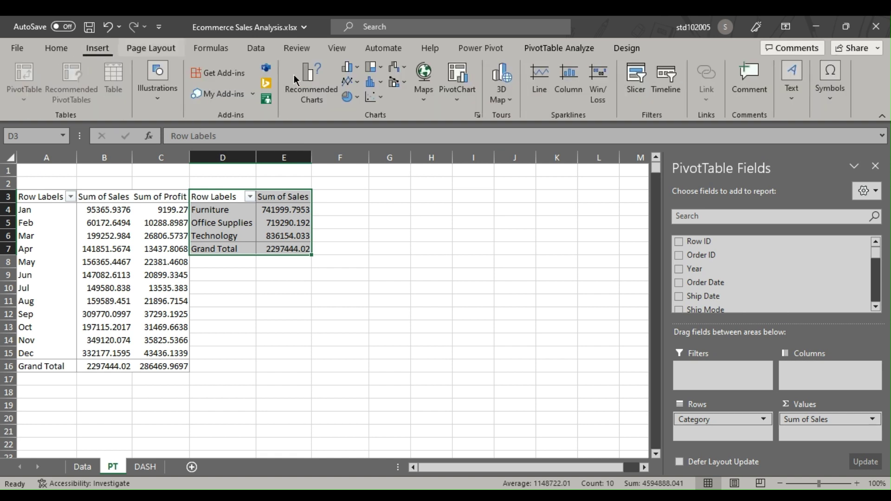
click(302, 82)
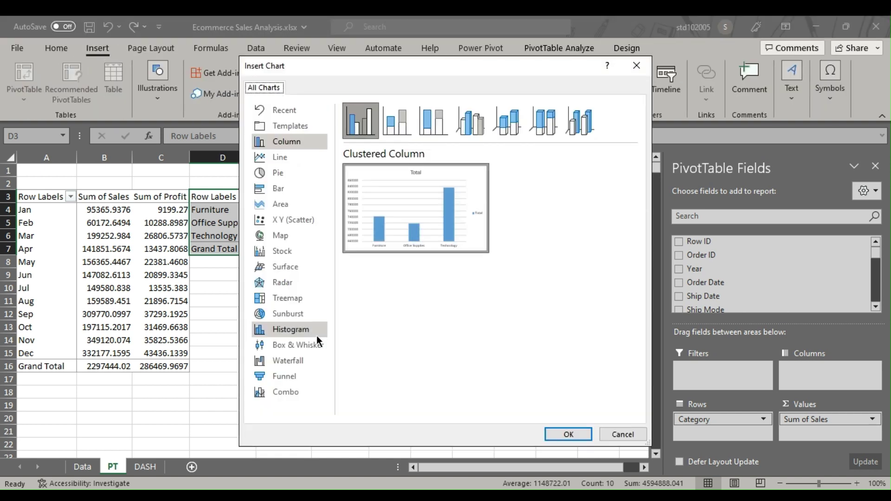
click(289, 362)
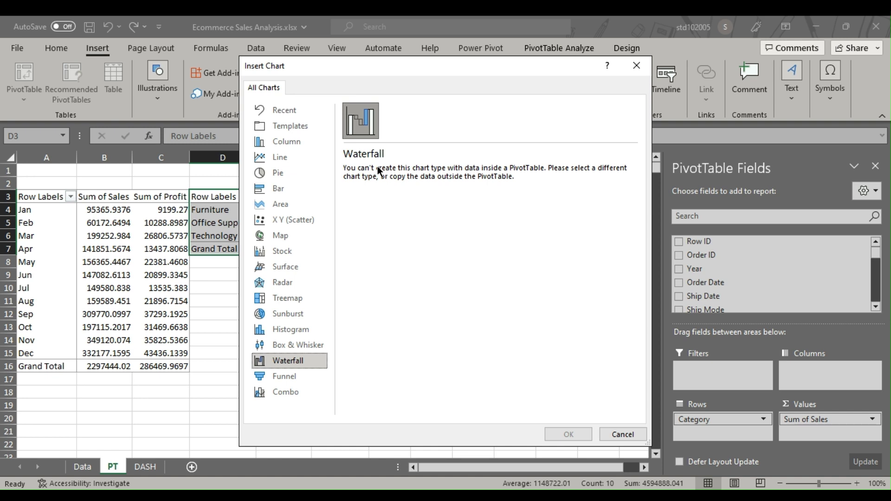
click(622, 435)
click(425, 300)
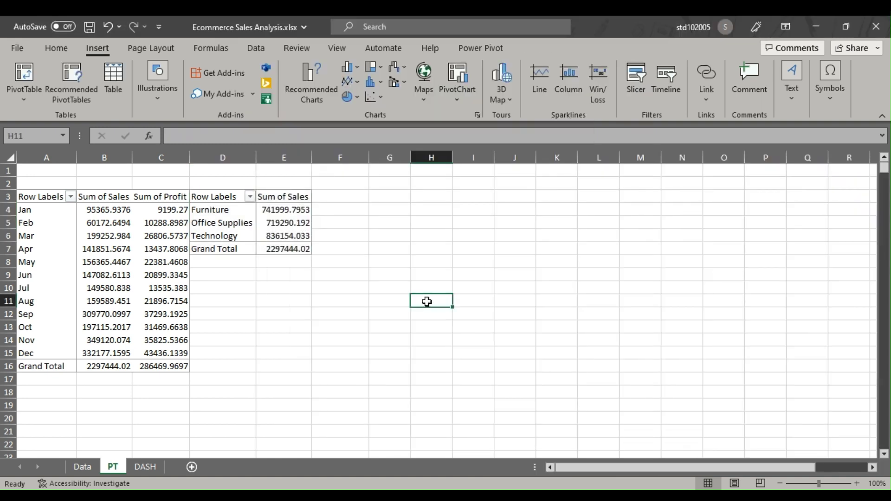
Step: Copy the category sales table D4:E7, Furniture through Grand Total
click(204, 209)
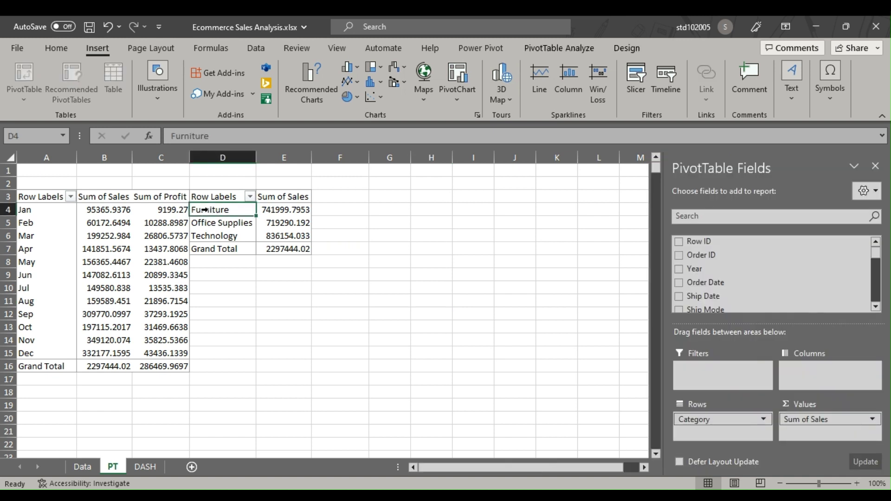
drag(204, 210, 279, 235)
drag(213, 248, 260, 249)
click(389, 248)
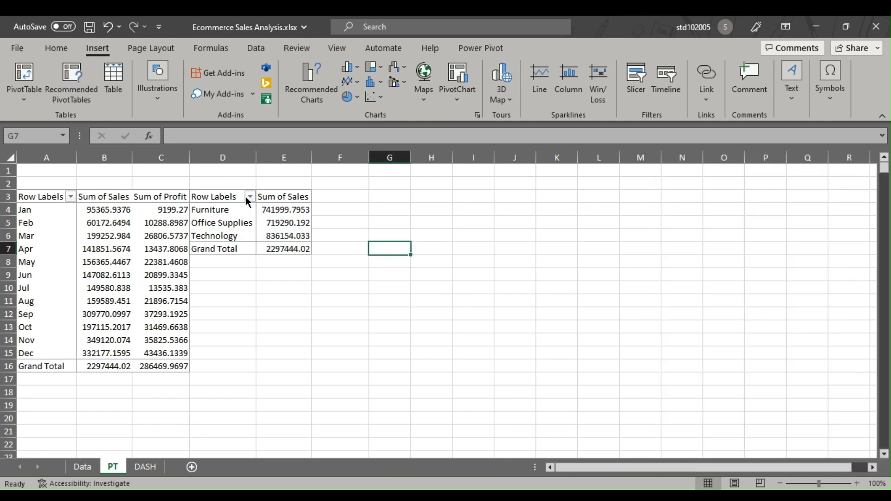
click(224, 210)
drag(225, 210, 280, 250)
key(ctrl+c)
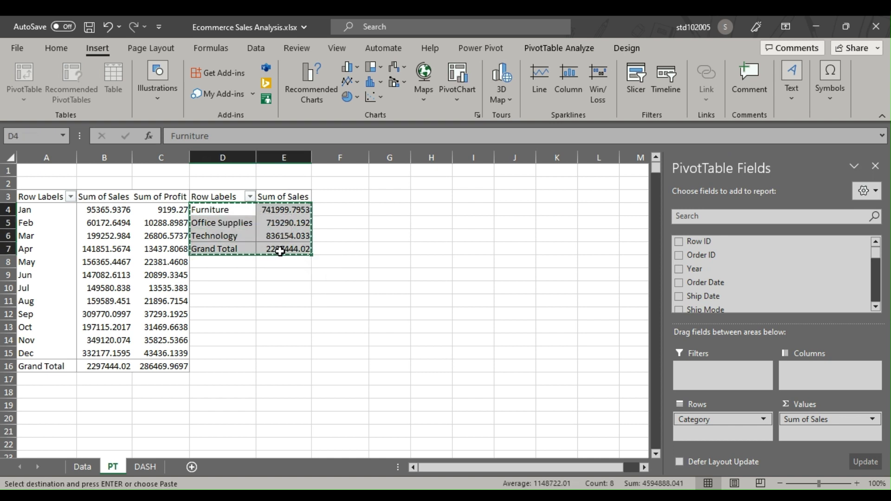
Step: Paste the category figures into D9:E12 and clear the copy marquee
drag(205, 277, 301, 281)
key(ctrl+v)
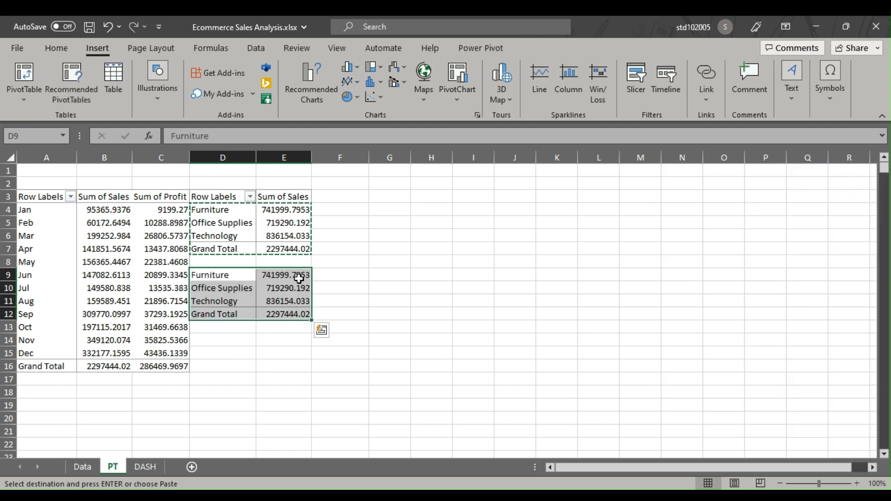
click(339, 283)
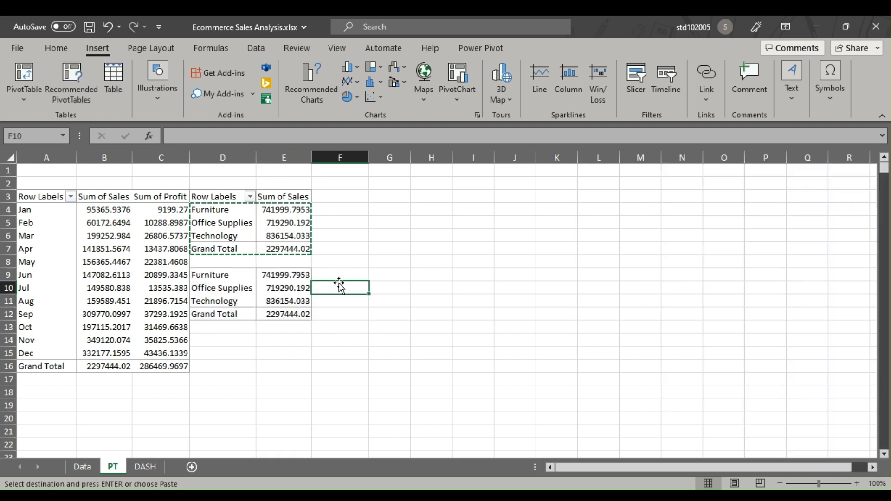
click(348, 247)
key(Escape)
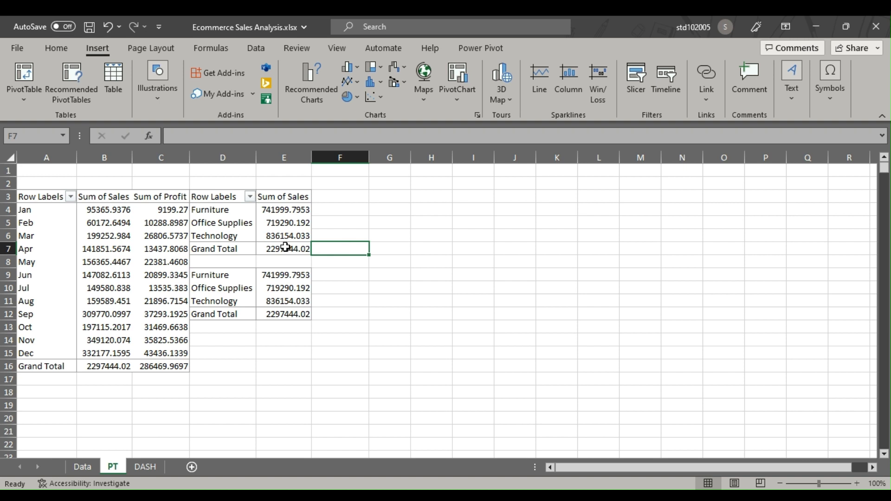
mouse_move(111, 210)
mouse_down()
mouse_move(116, 287)
mouse_move(115, 209)
mouse_up()
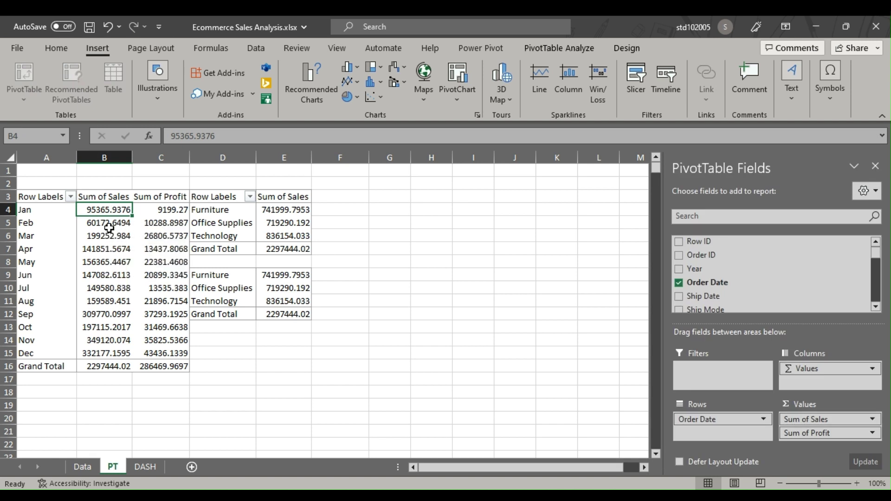
Step: Apply the custom format $ 0.00,"K" to the monthly Sales and Profit values B4:C15
drag(111, 211, 177, 357)
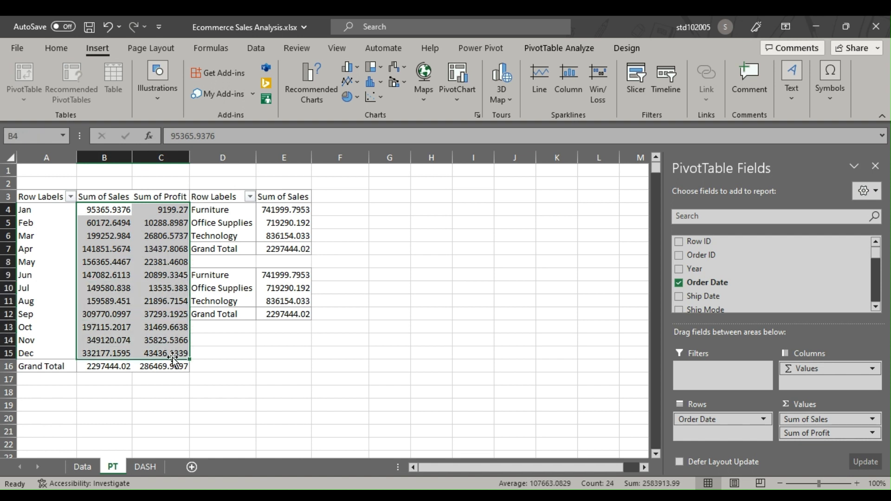
click(56, 48)
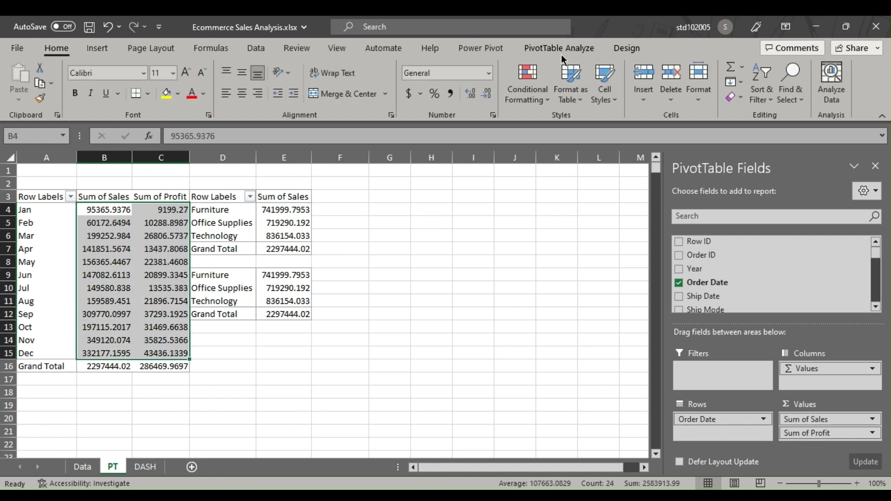
click(489, 73)
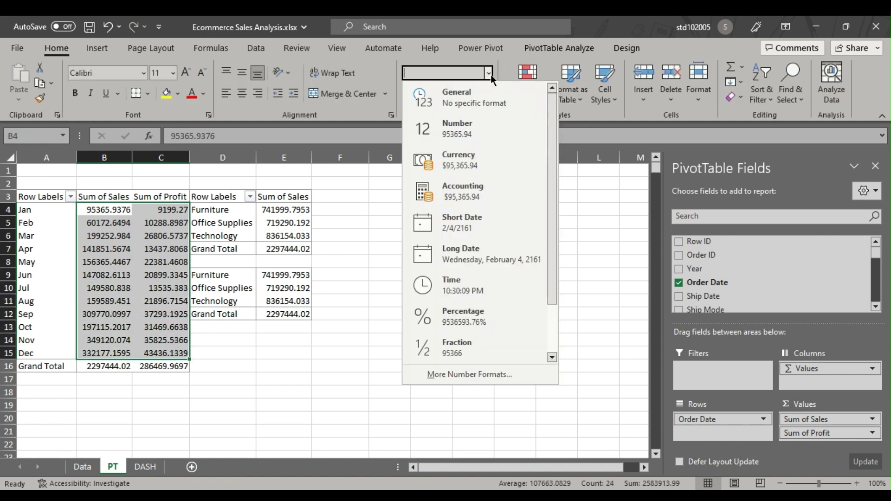
click(486, 377)
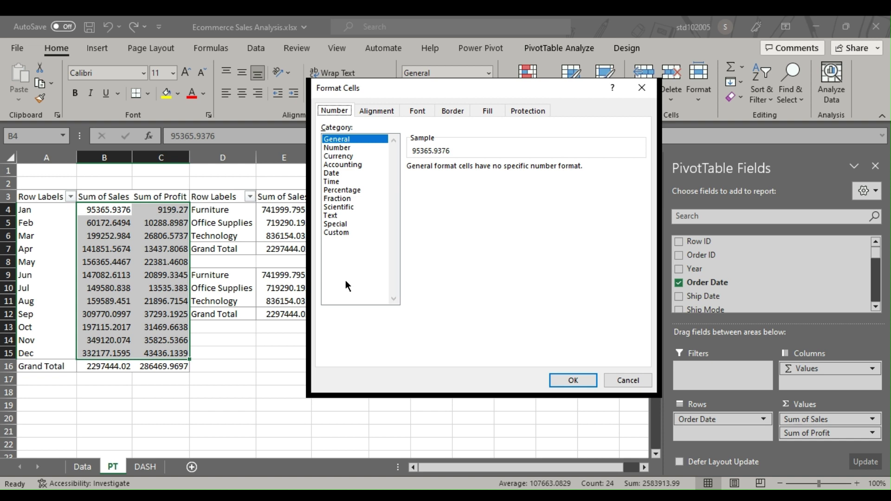
click(341, 232)
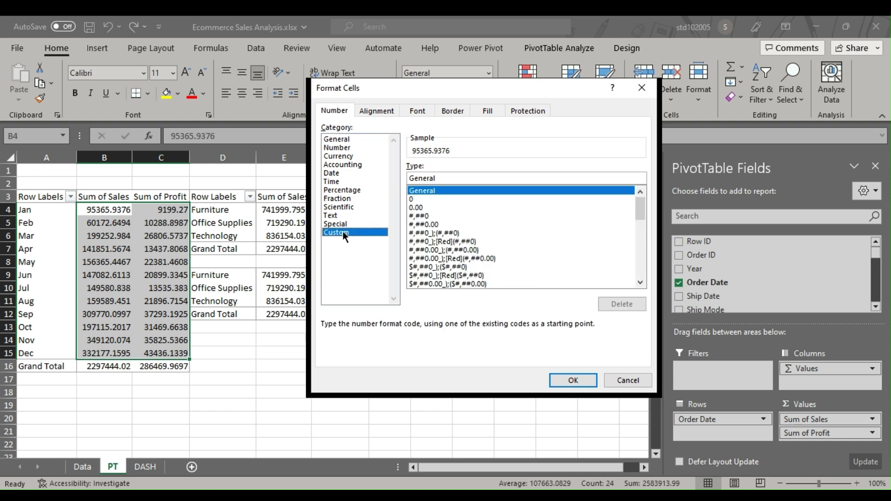
click(446, 177)
key(BackSpace)
key(BackSpace)
key(BackSpace)
key(BackSpace)
key(BackSpace)
key(BackSpace)
key(BackSpace)
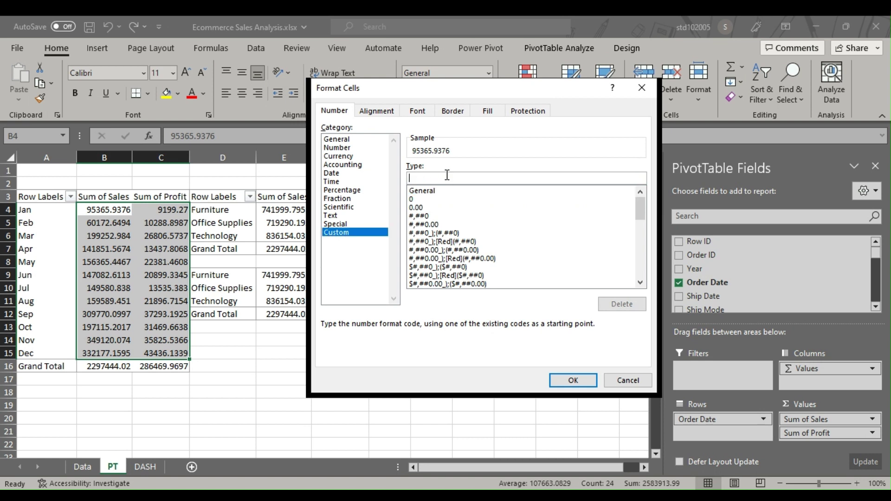
text($ 0.00,)
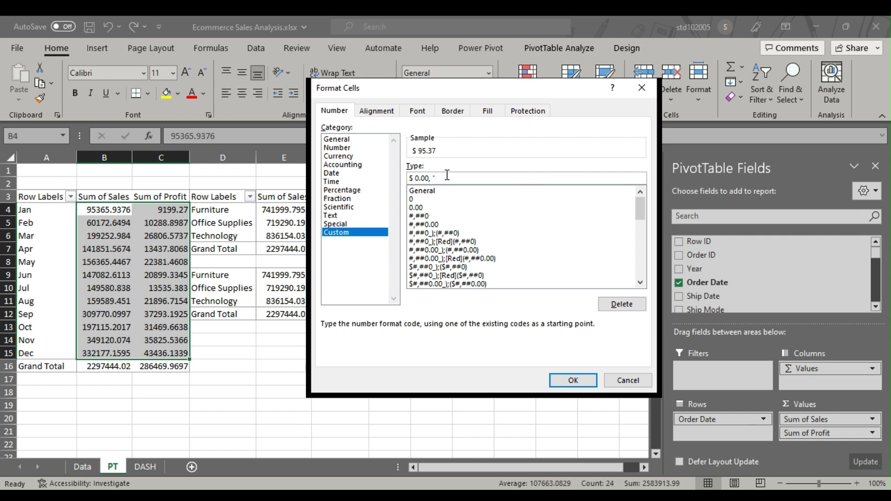
text("K")
click(565, 375)
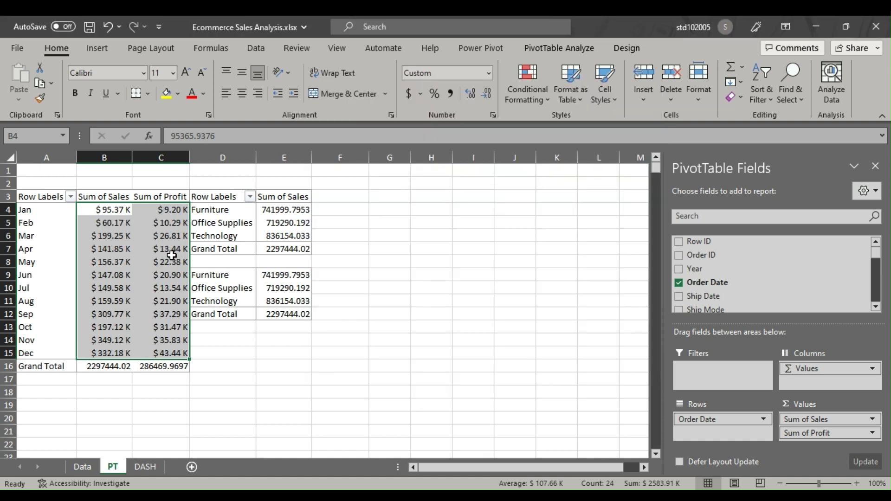
mouse_move(172, 255)
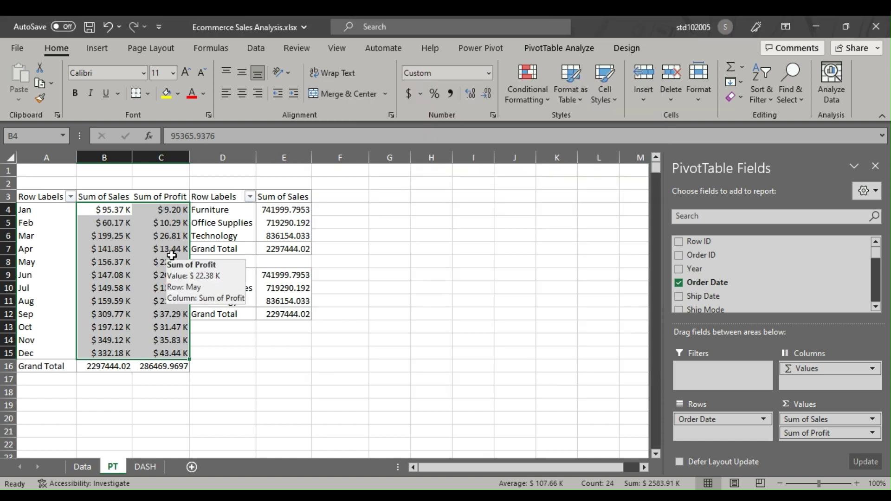
drag(91, 367, 157, 366)
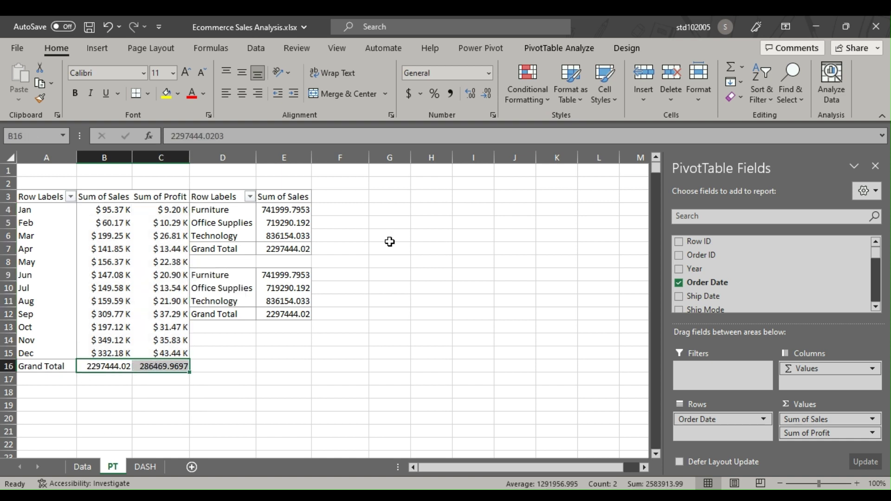
Step: Apply the custom $ 0.00,"K" format to Grand Totals B16:C16
click(488, 72)
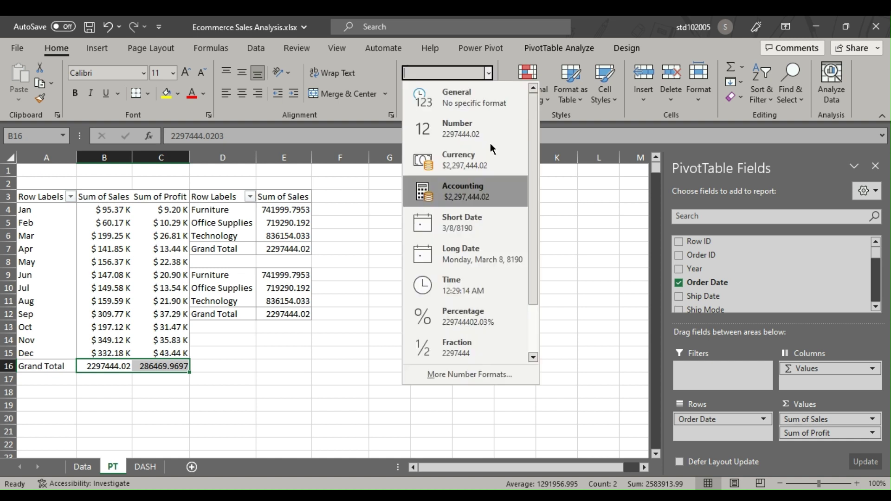
click(491, 374)
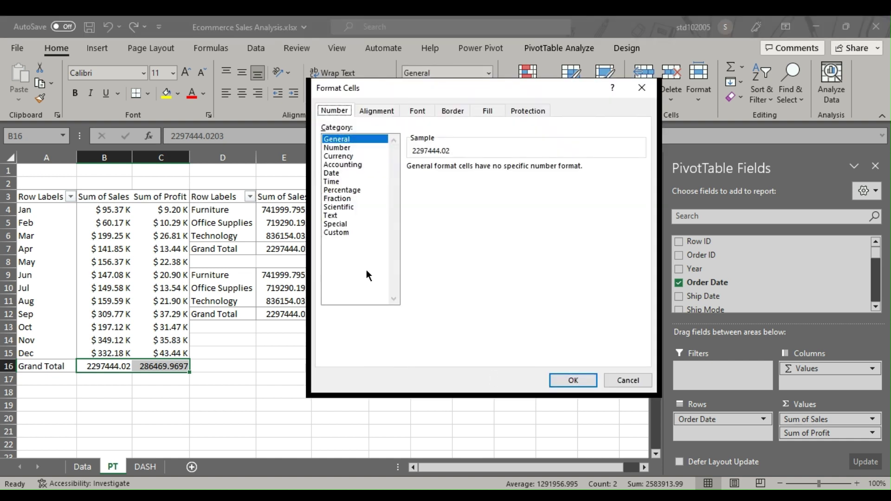
click(334, 232)
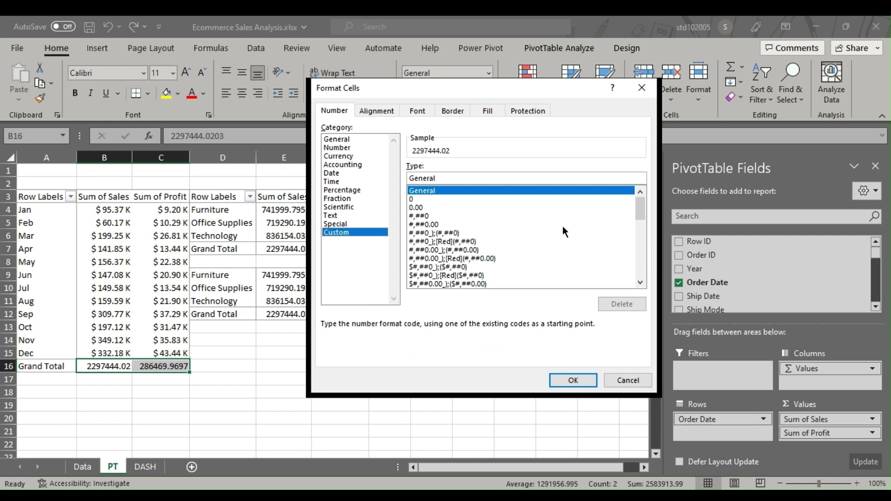
drag(638, 204, 648, 268)
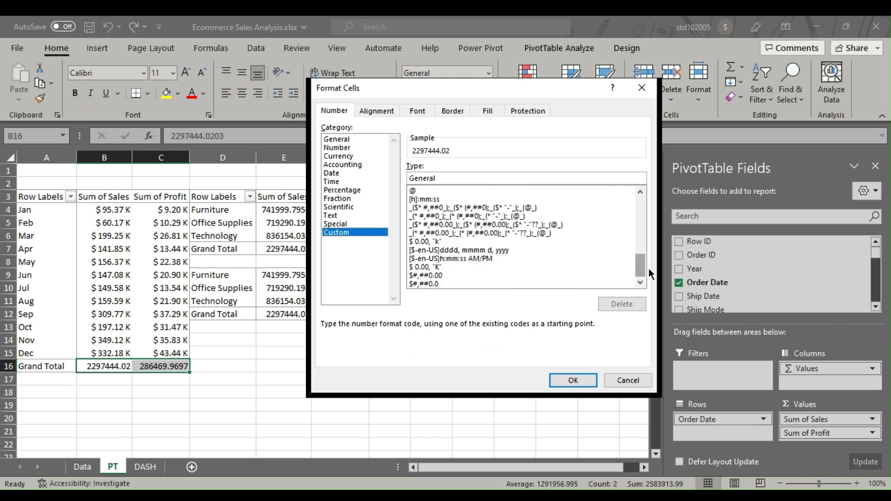
click(436, 267)
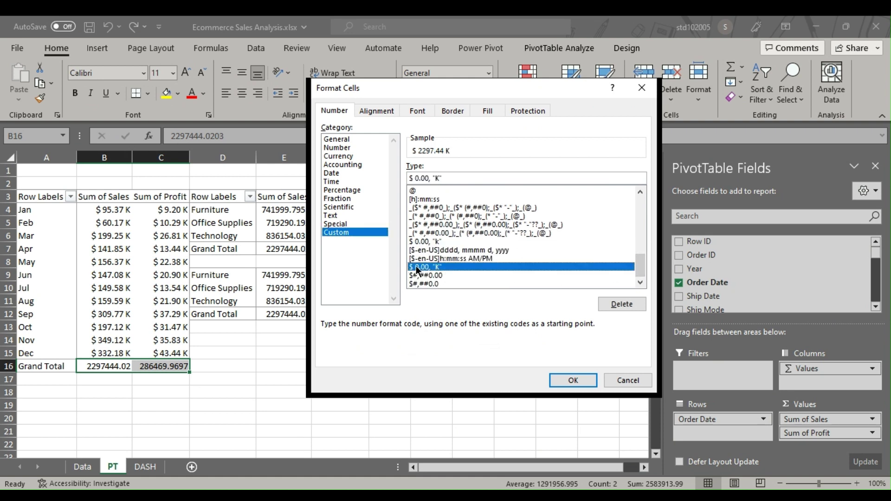
click(573, 380)
click(447, 406)
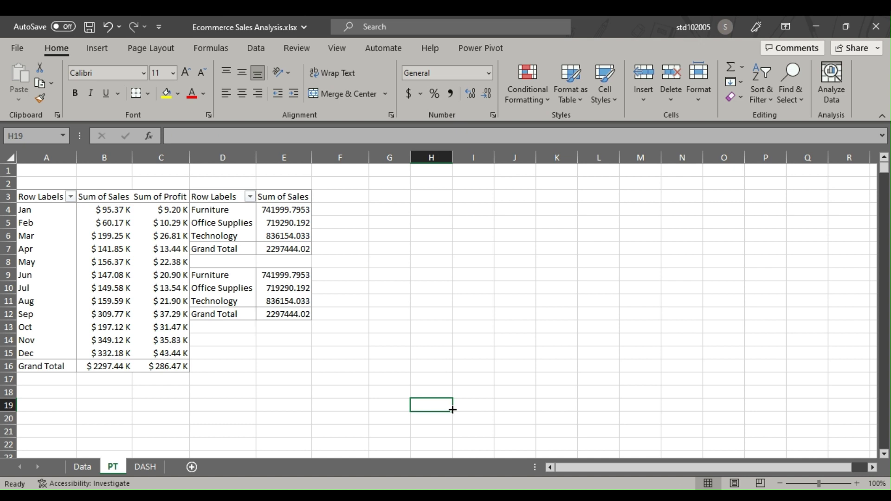
Step: Inspect the DASH sheet's Sales & Profit and Category Wise Profit panels, then return to PT
click(146, 466)
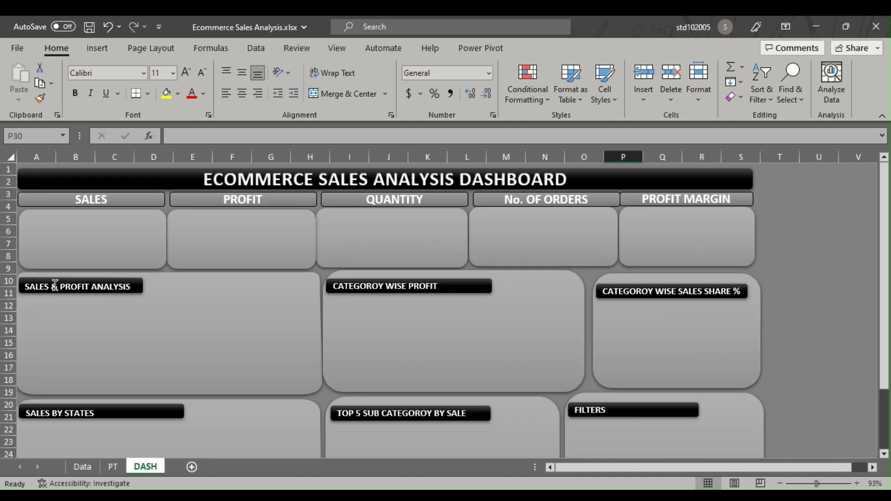
click(71, 302)
click(402, 287)
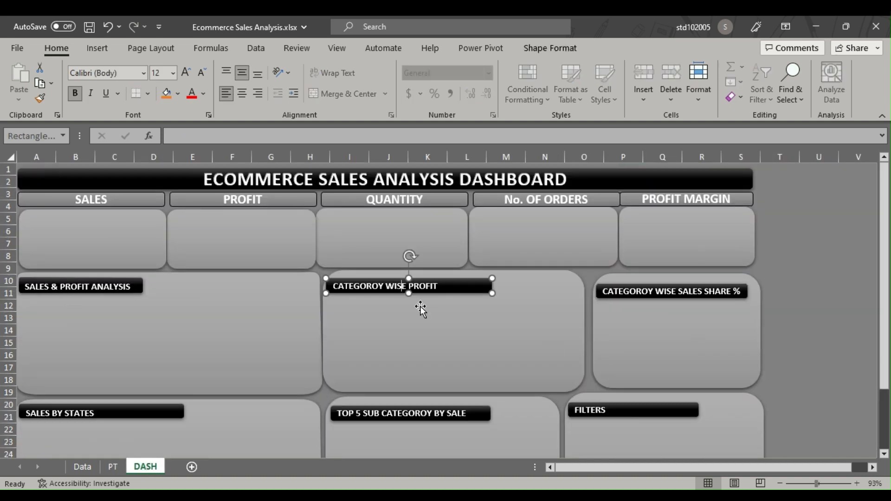
click(420, 310)
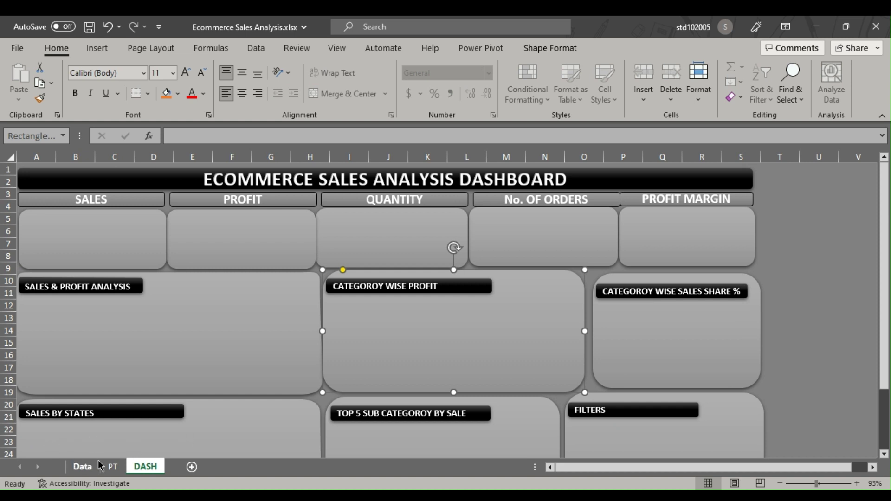
click(113, 466)
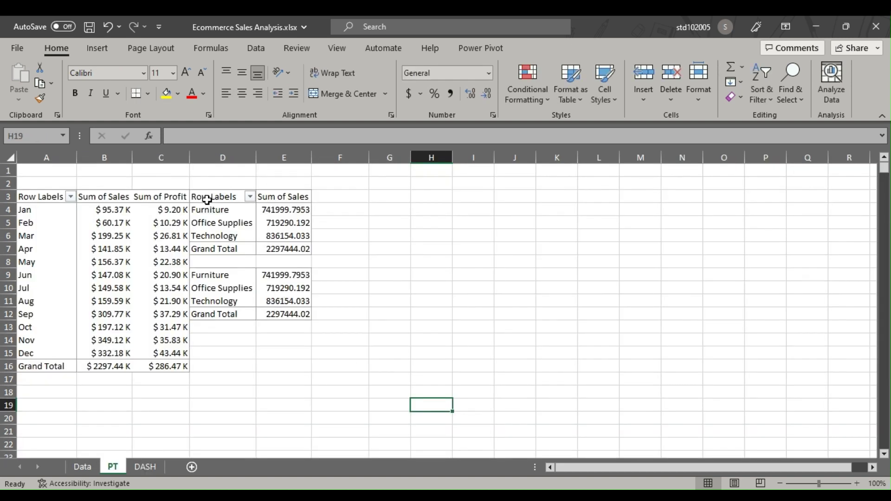
Step: Copy the category sales pivot D3:E7 and paste it at F3
drag(207, 197, 277, 247)
key(ctrl+c)
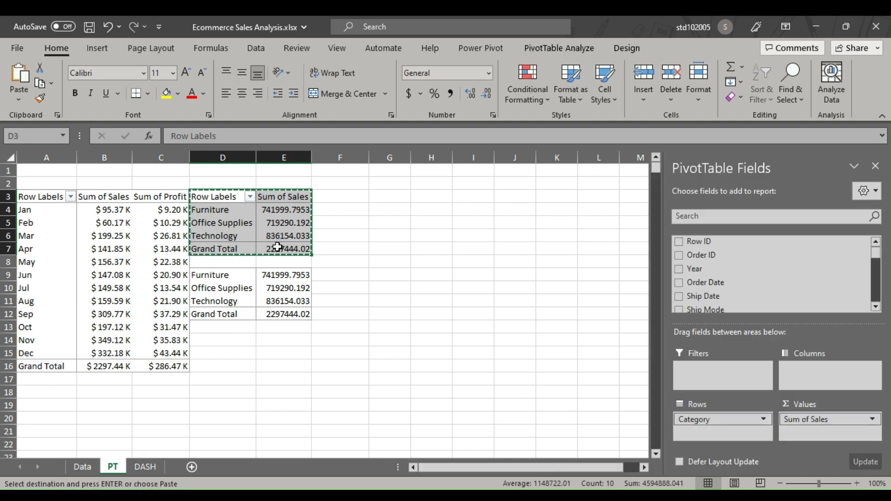
drag(334, 199, 394, 193)
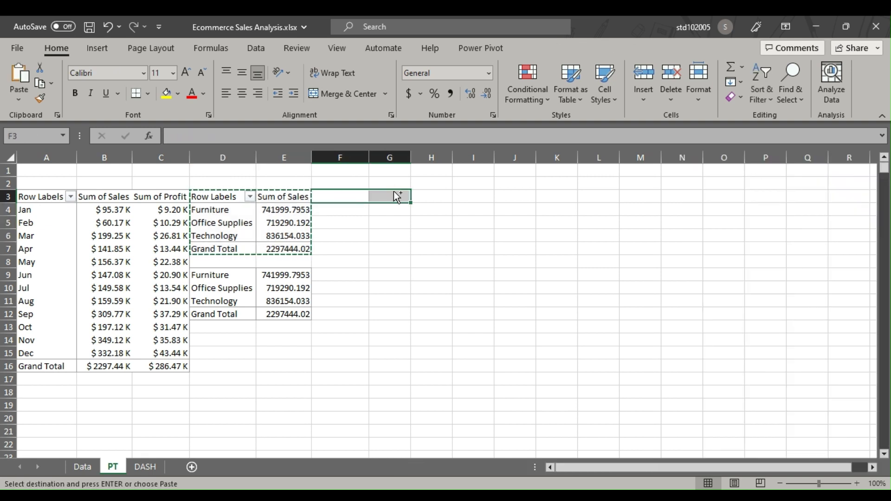
key(ctrl+v)
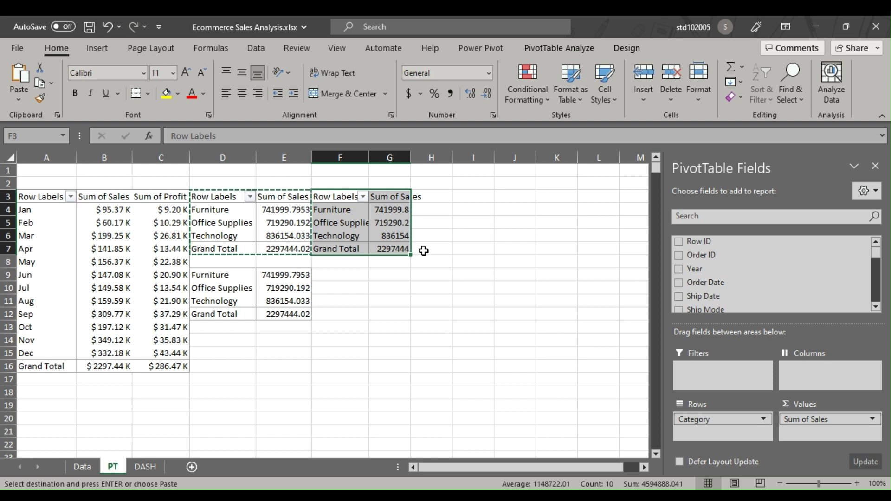
click(418, 254)
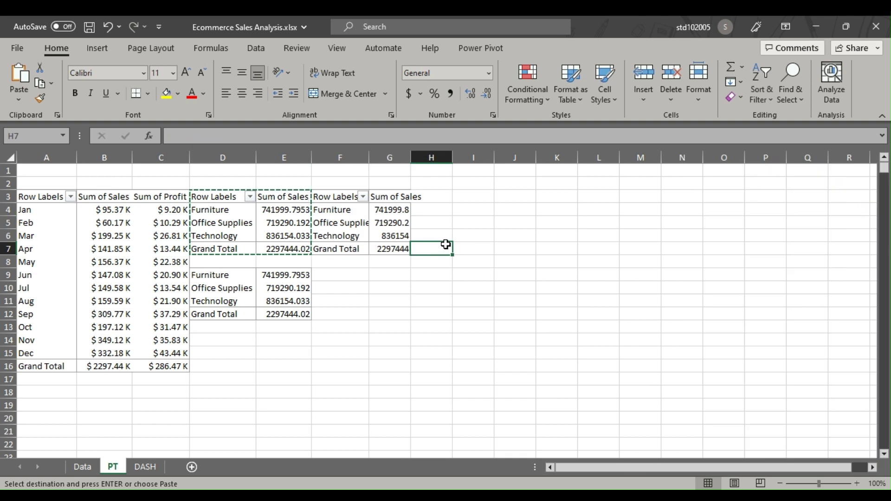
click(469, 240)
key(Escape)
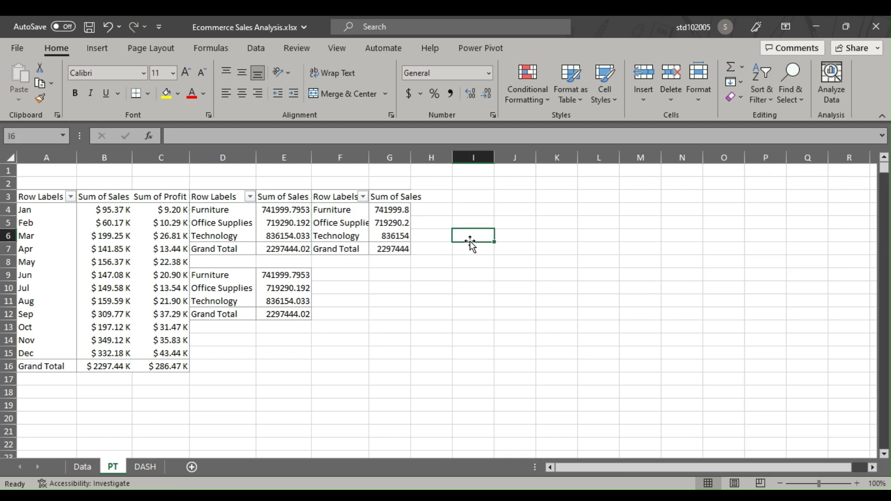
Step: Select the category names and the Furniture sales value in the copied pivot
click(337, 217)
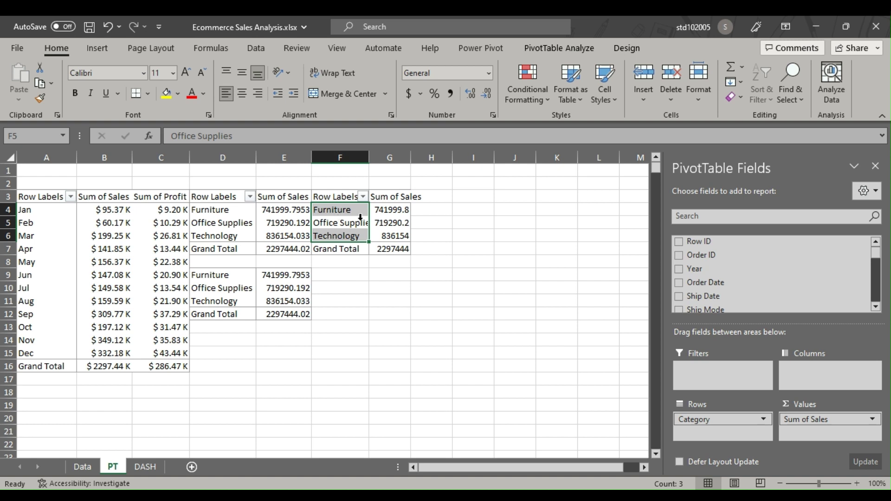
click(378, 222)
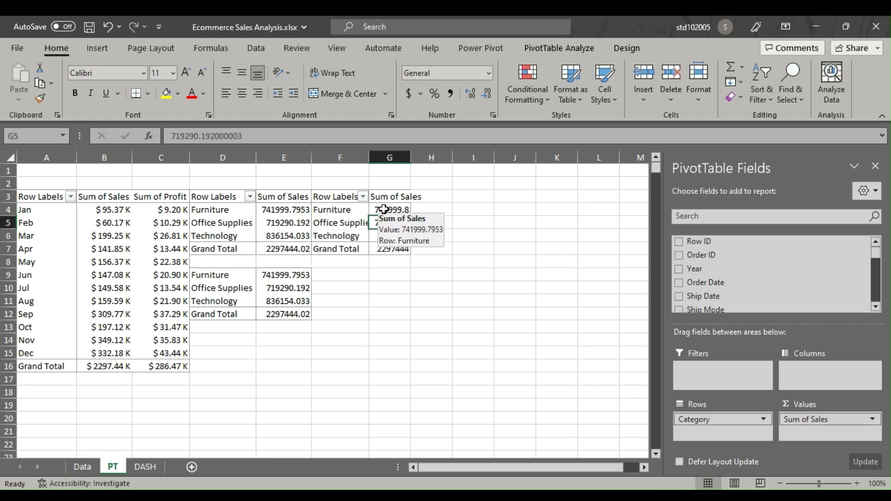
click(384, 210)
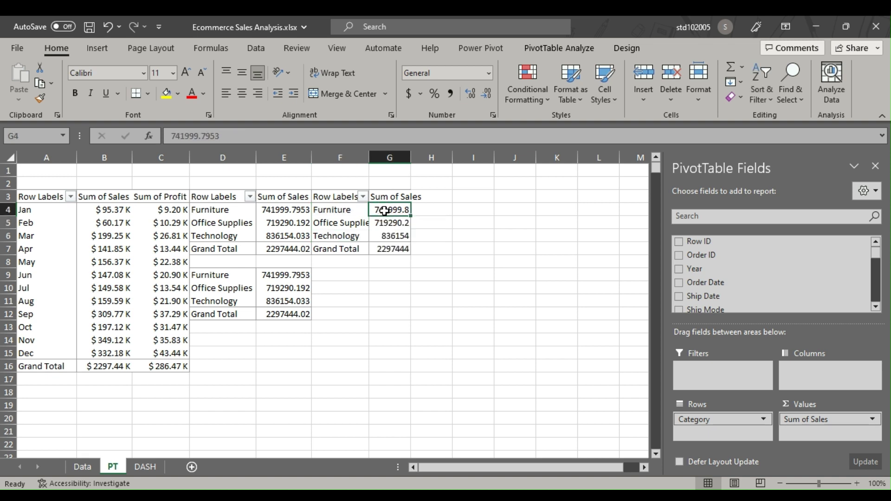
Step: Show the F3 pivot's sales as % of Grand Total: 32.30%, 31.31%, 36.39%
right_click(384, 210)
mouse_move(484, 382)
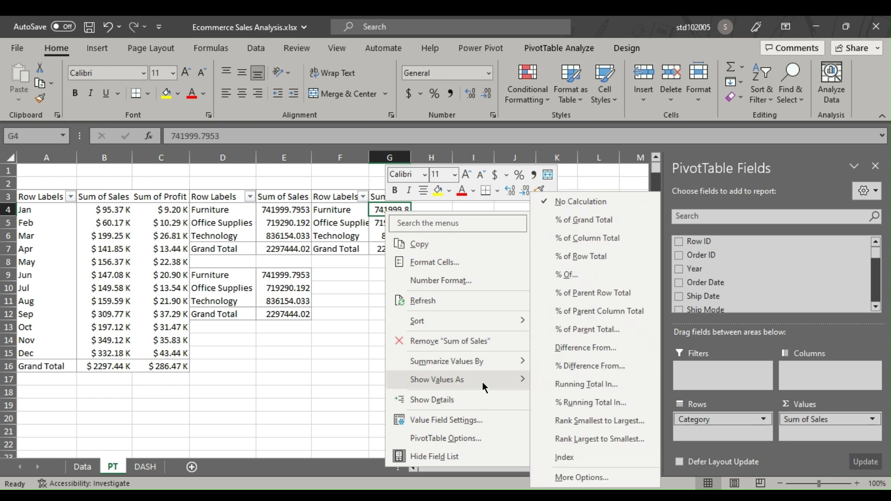
click(571, 220)
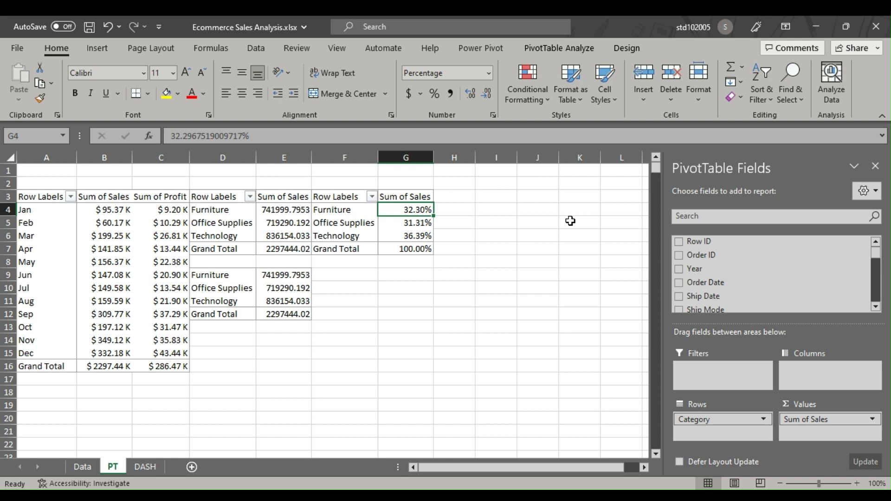
click(457, 198)
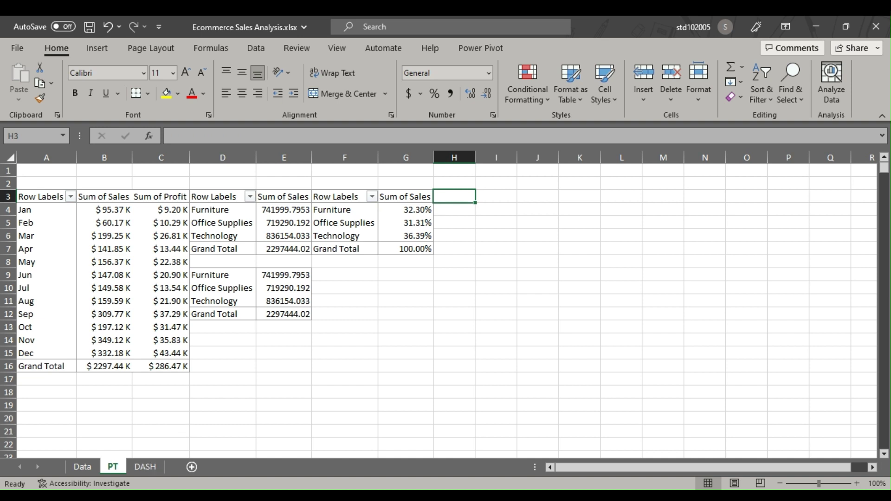
Step: Check the DASH sheet's category share and sales-by-states panels, then return to PT
click(146, 466)
click(707, 342)
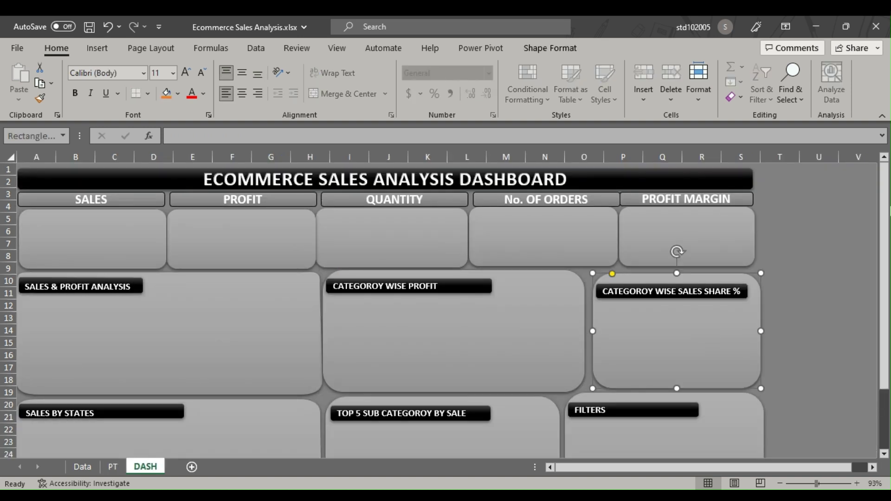
drag(884, 204, 884, 260)
click(97, 407)
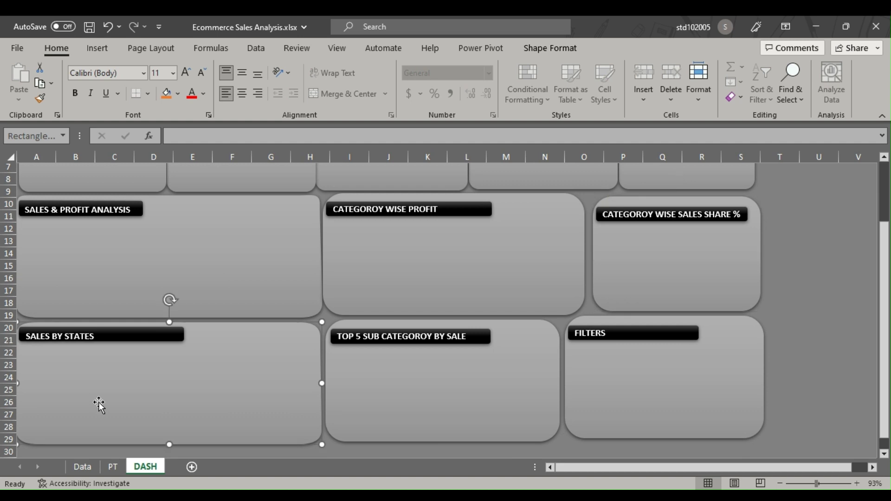
click(113, 466)
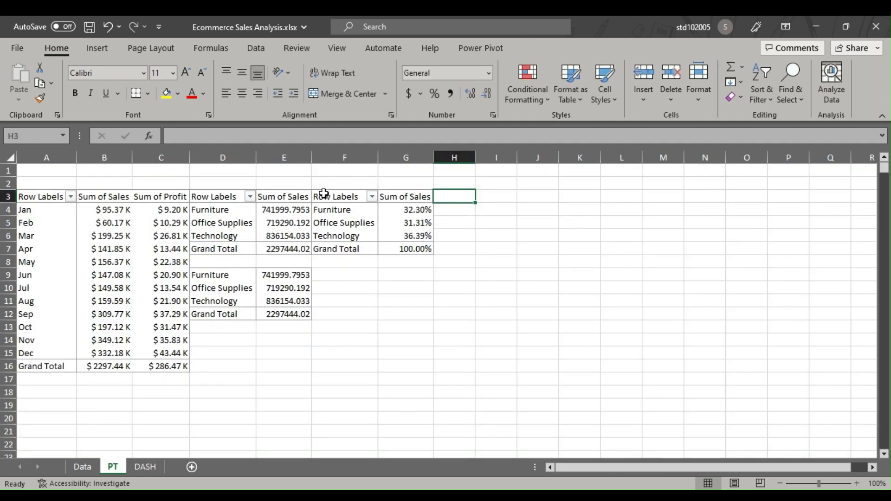
Step: Paste another copy of the category sales pivot at H3
drag(213, 199, 291, 251)
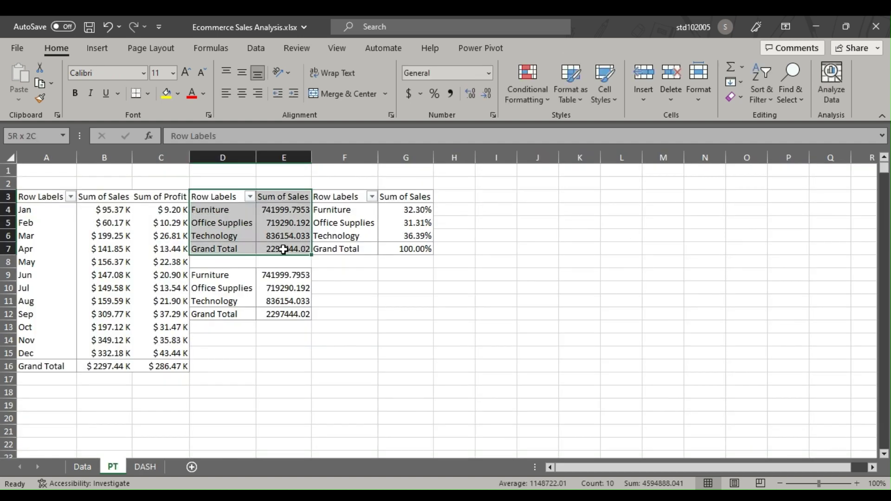
key(ctrl+c)
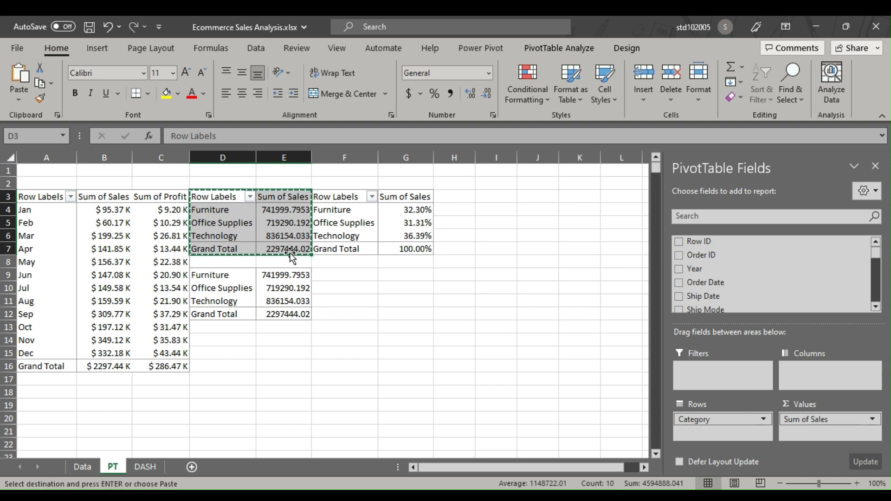
drag(453, 198, 490, 195)
key(ctrl+v)
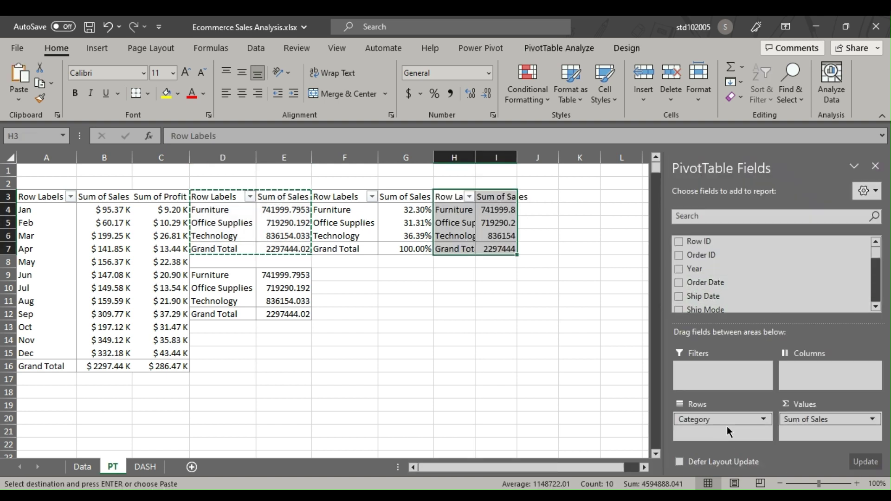
Step: Replace Category with State in the H3 pivot's rows, listing Sum of Sales per state
drag(725, 419, 513, 385)
click(721, 216)
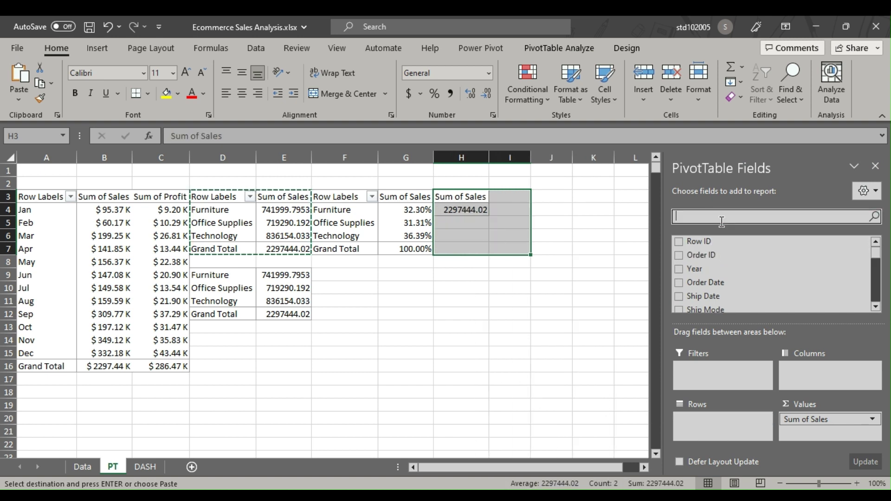
text(STAT)
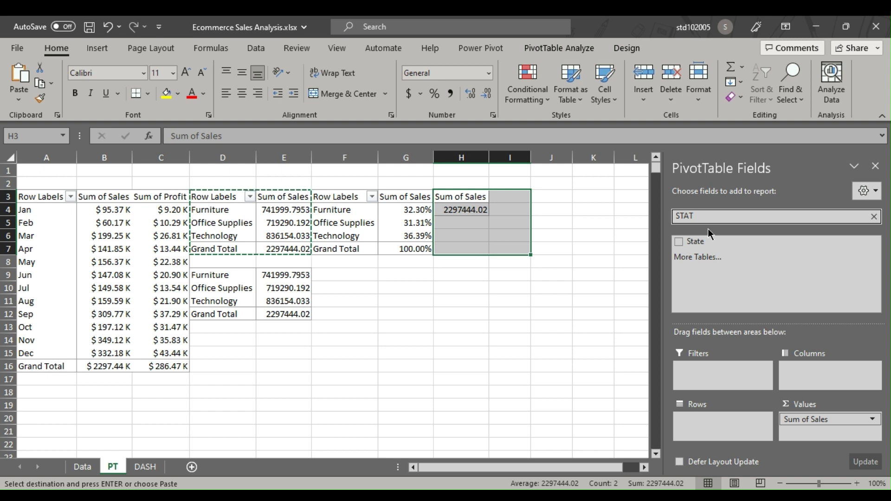
drag(698, 241, 714, 419)
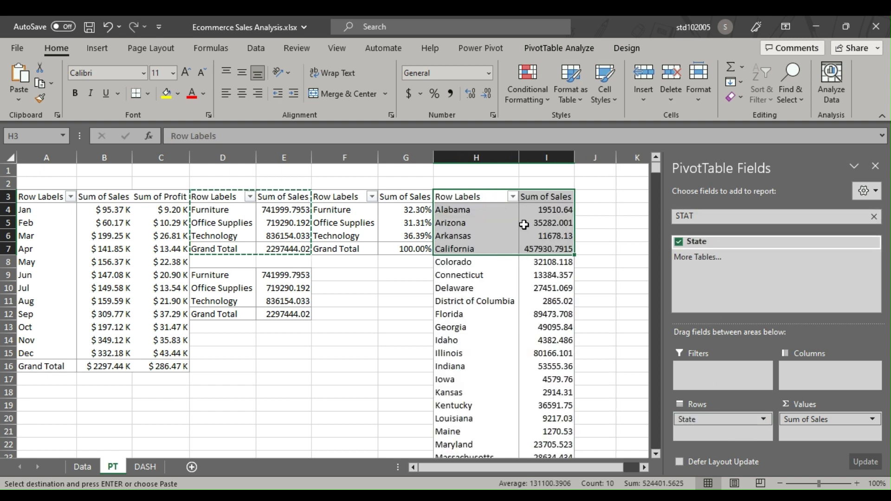
mouse_move(524, 225)
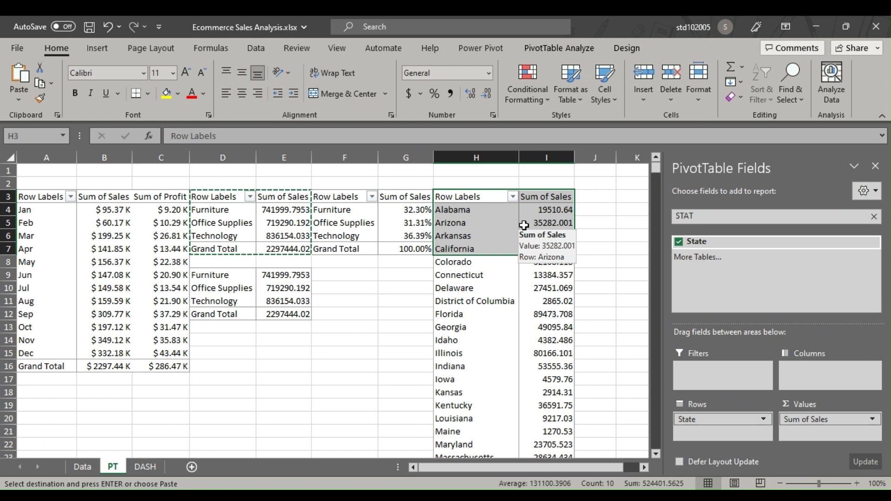
click(530, 235)
click(612, 235)
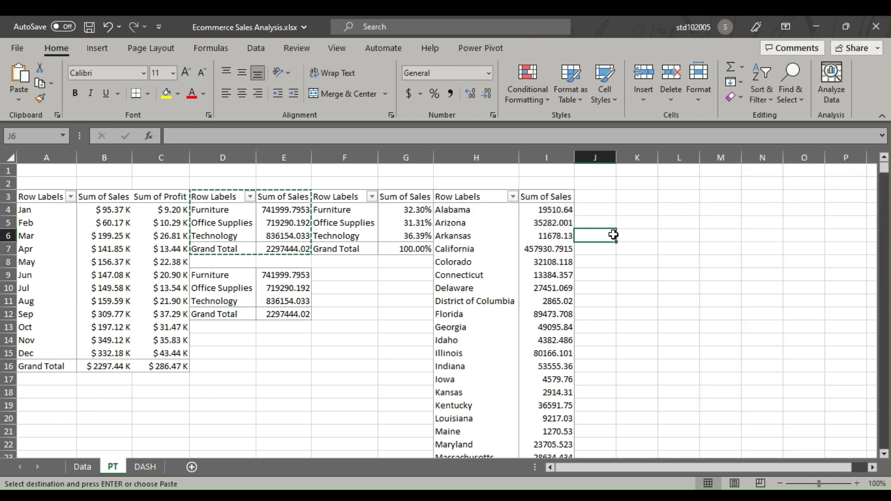
key(Escape)
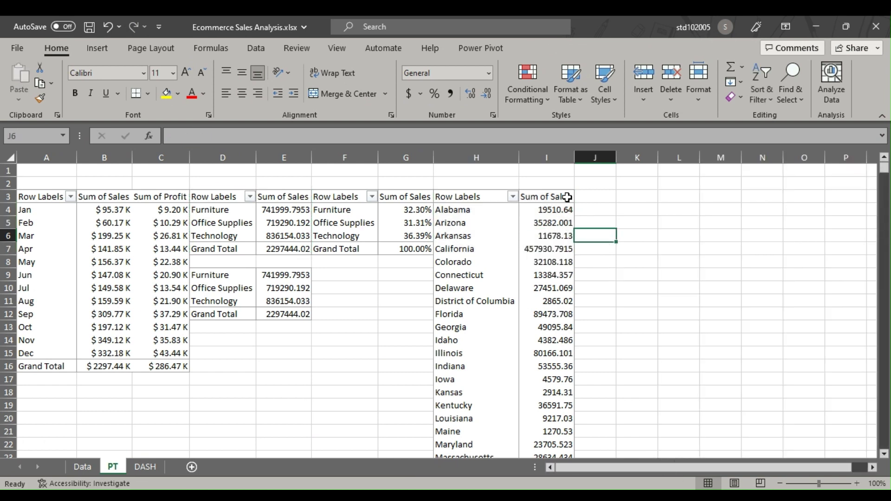
Step: Give Alabama's sales value the custom format $ 0.00,"K", showing $ 19.51 K
click(552, 210)
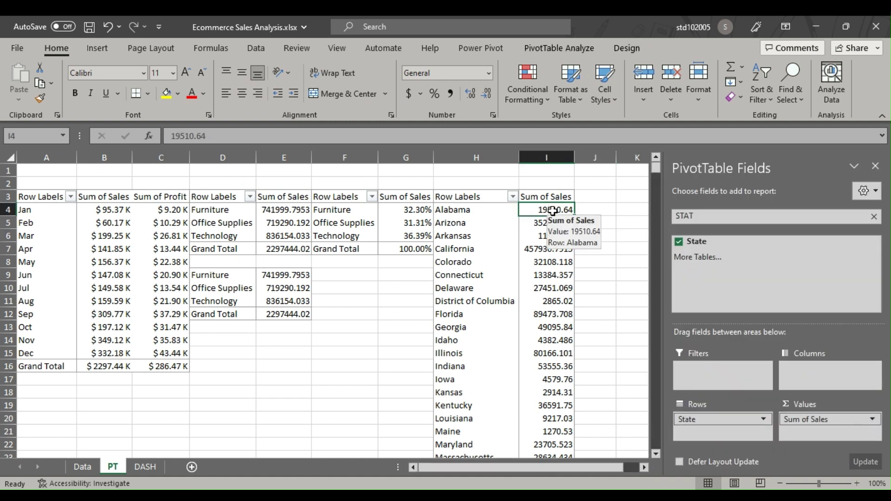
click(493, 75)
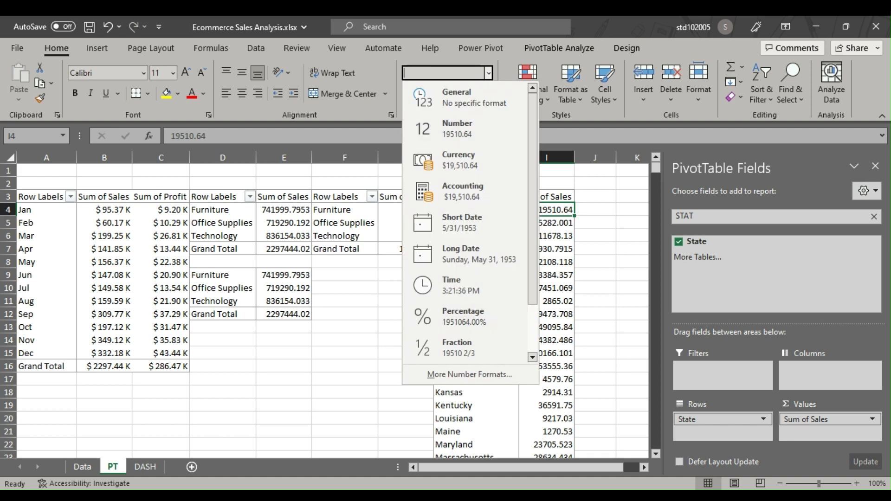
click(463, 380)
click(338, 233)
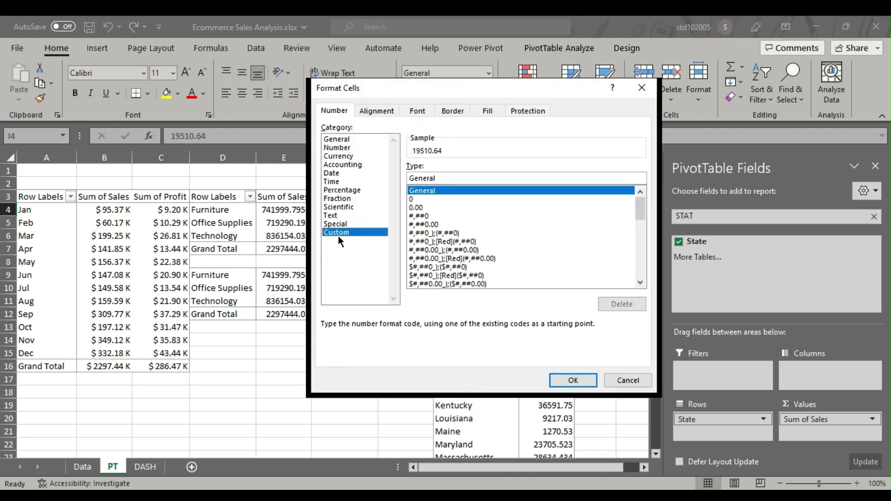
drag(636, 212, 643, 271)
click(430, 265)
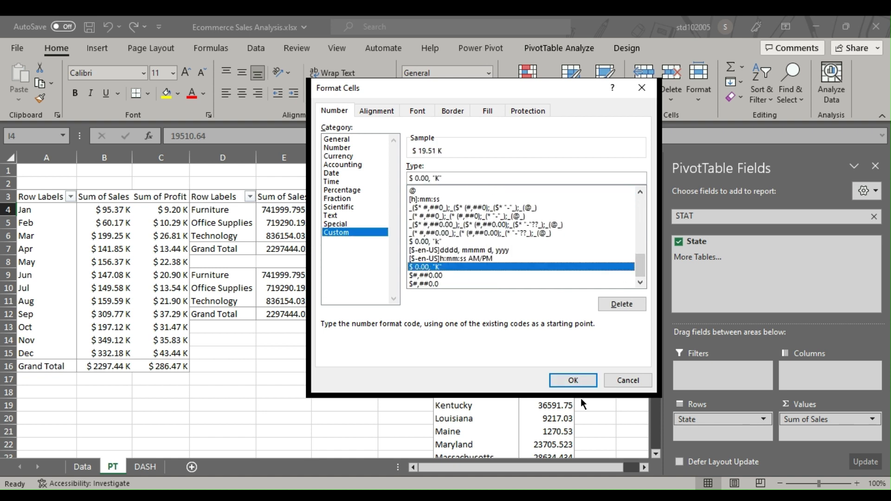
click(577, 383)
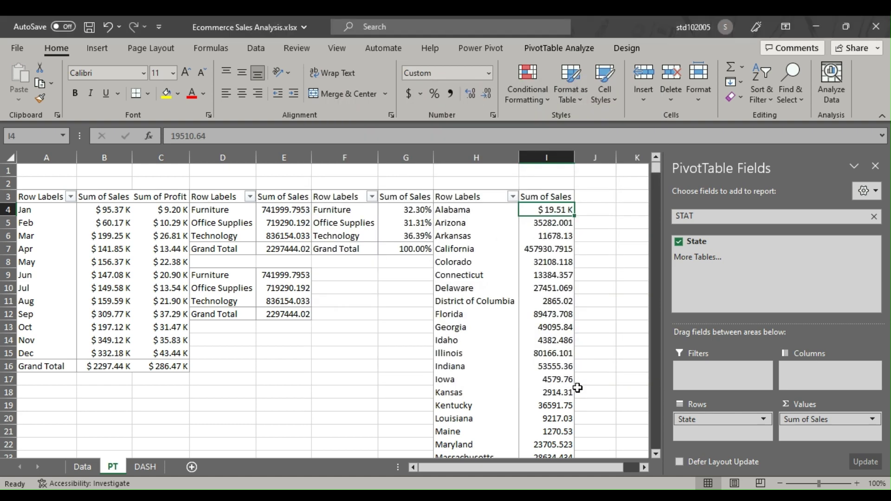
Step: Apply the $ 0.00,"K" custom format to all state sales values in I4:I52
drag(550, 209, 570, 265)
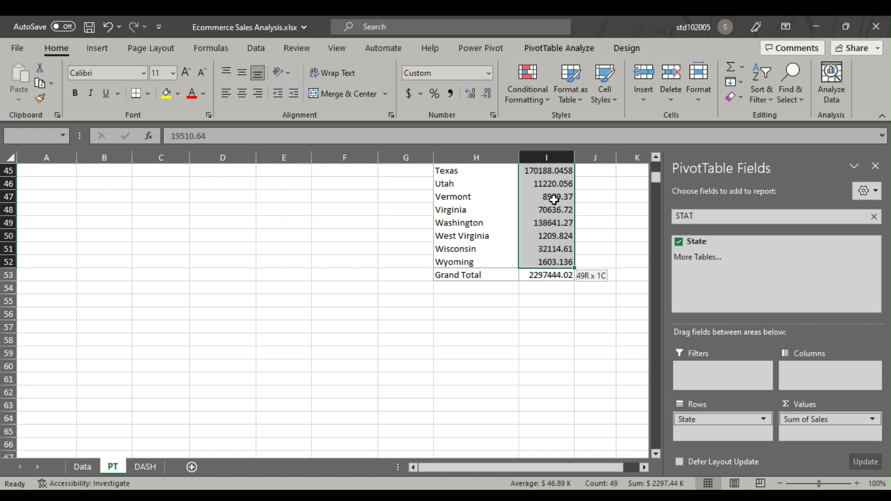
drag(553, 200, 553, 199)
mouse_move(564, 198)
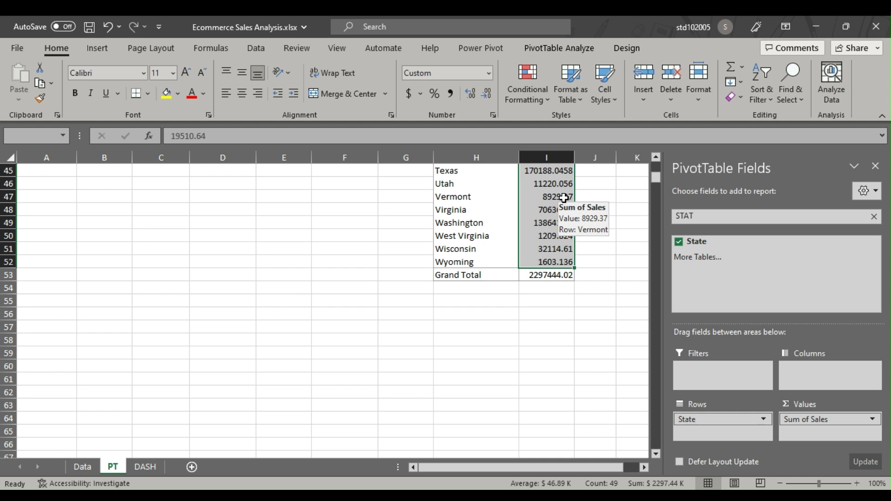
click(488, 73)
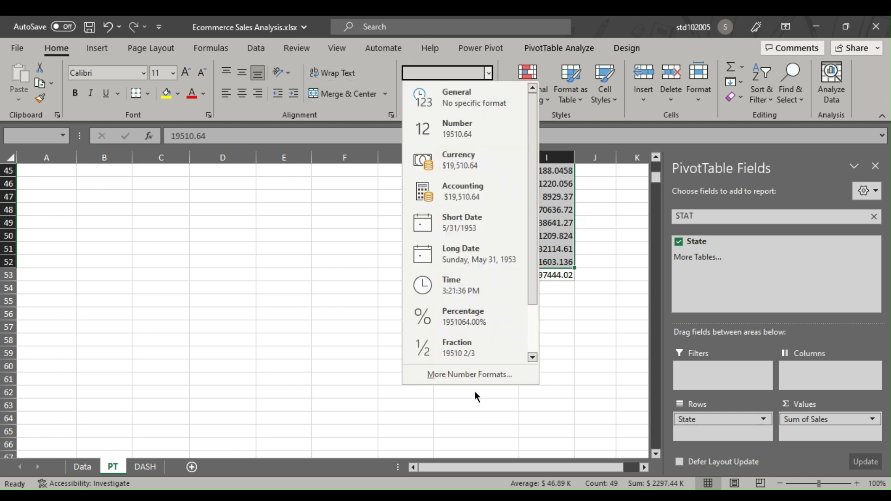
click(472, 371)
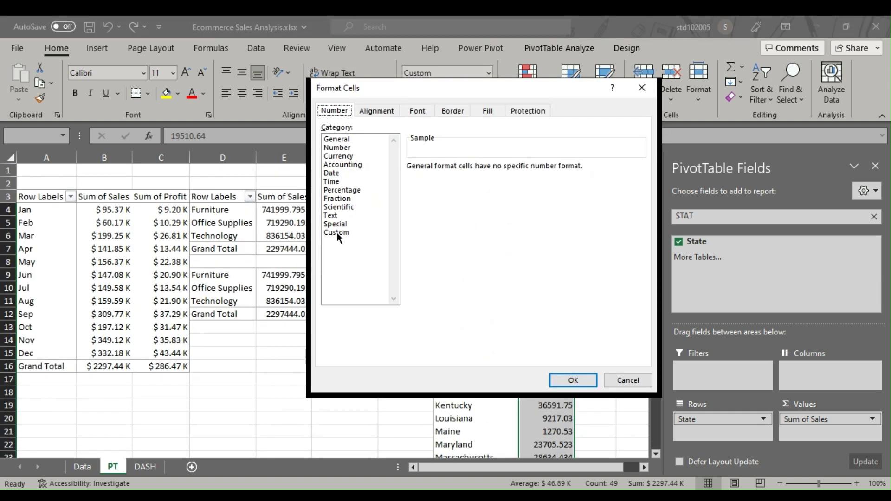
click(337, 232)
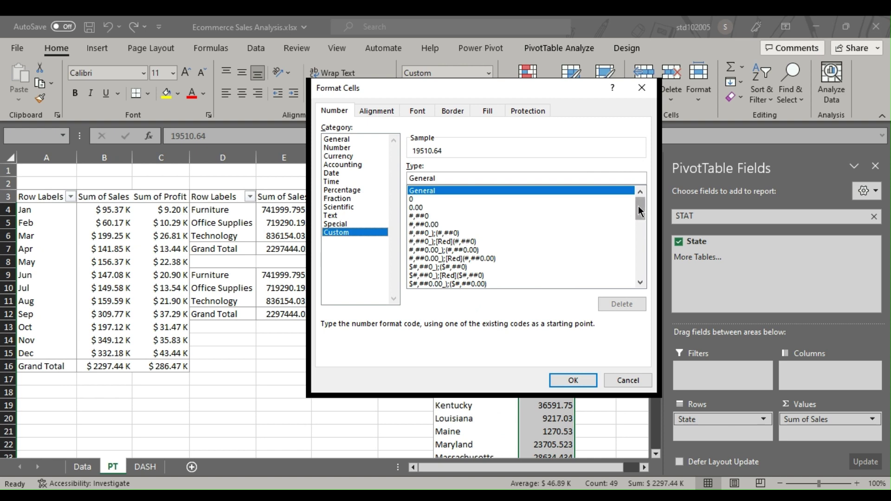
drag(639, 205, 646, 269)
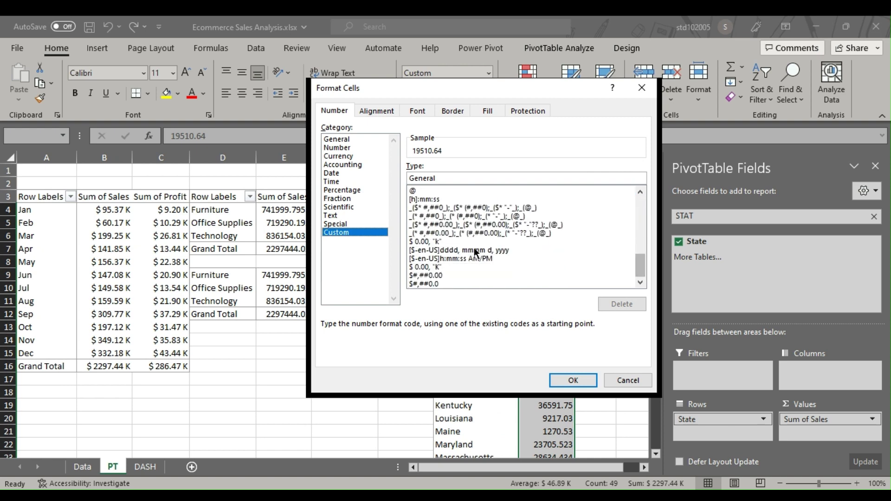
click(464, 266)
click(584, 376)
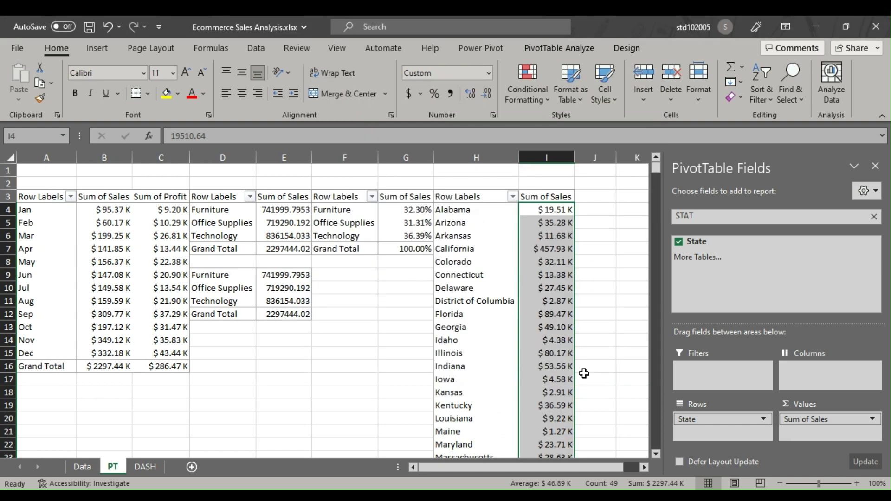
click(457, 288)
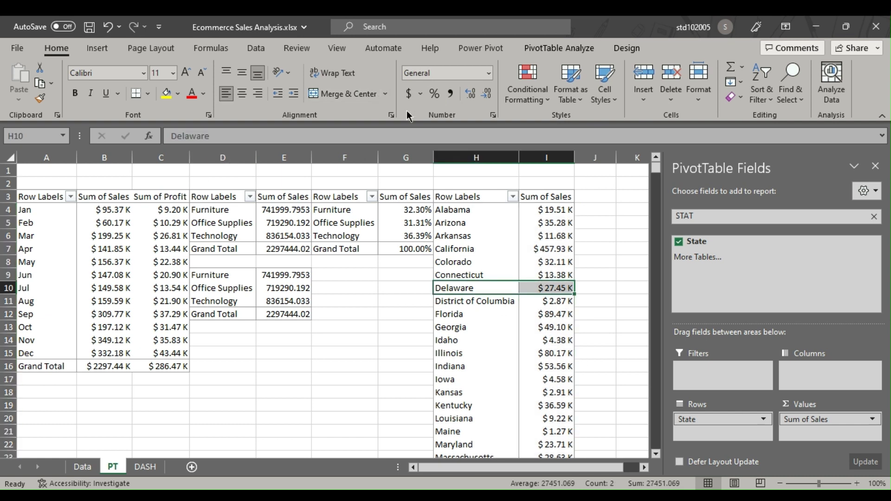
Step: Attempt a Filled Map of state sales, dismiss the pivot-data warning, and close PivotTable Fields
click(96, 47)
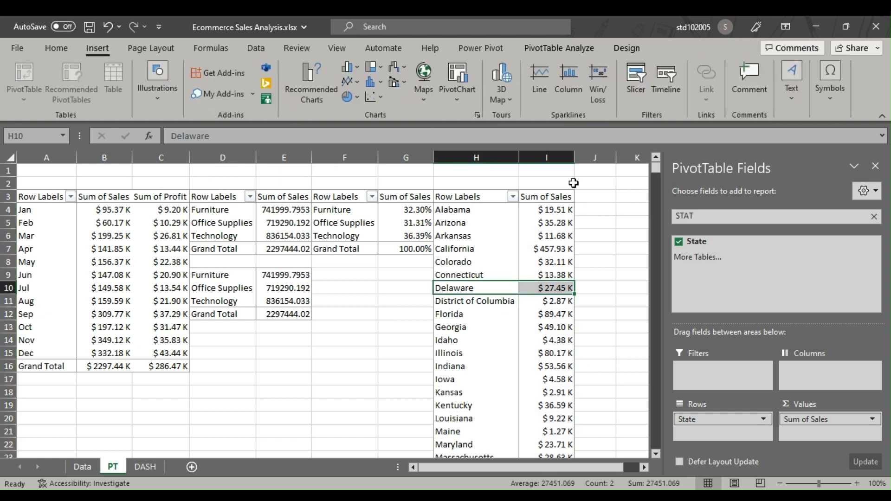
click(423, 100)
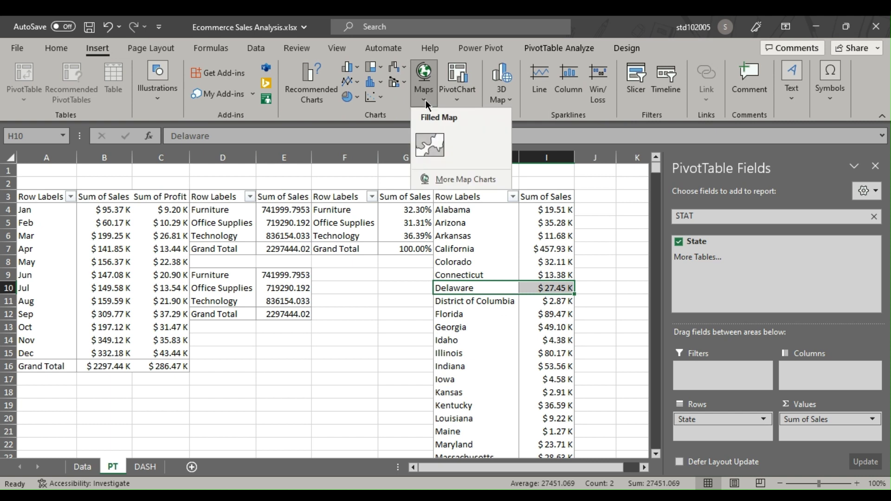
click(429, 144)
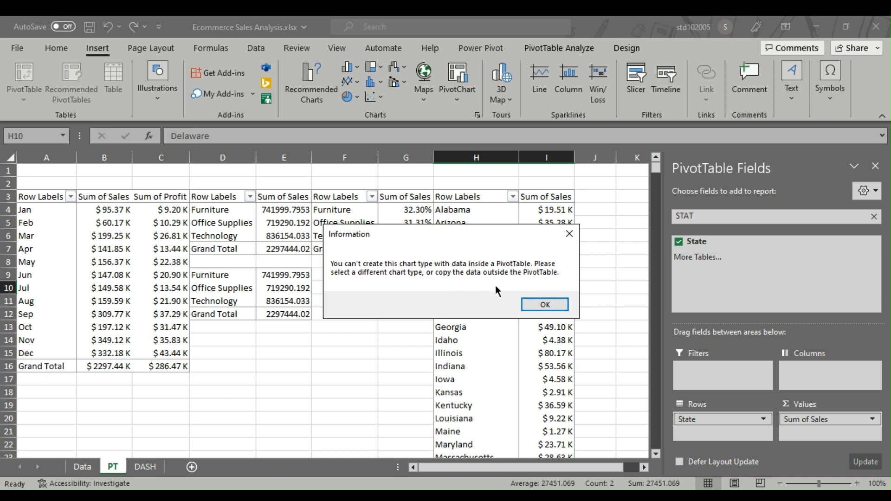
click(524, 304)
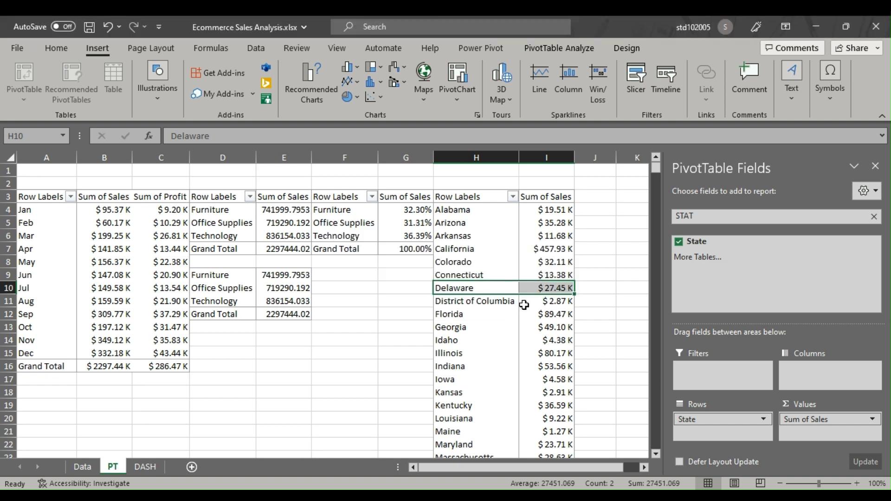
click(875, 166)
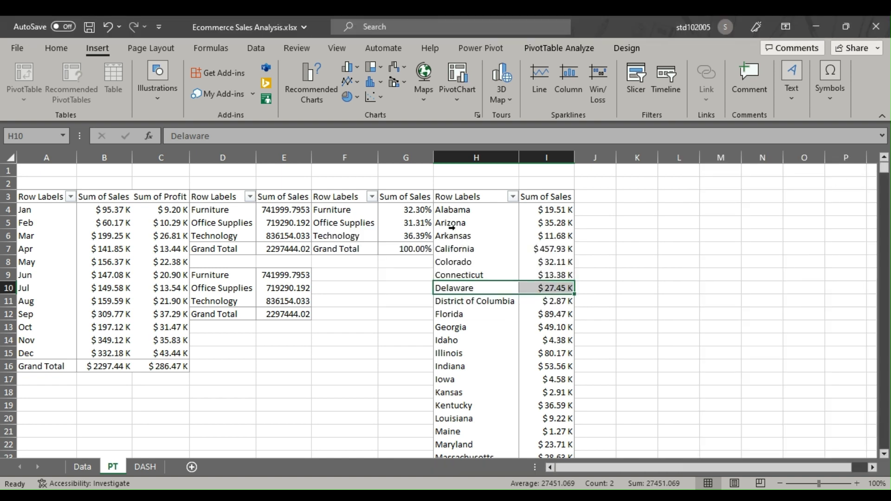
Step: Select the state names and sales H4:I52, excluding the Grand Total row
click(450, 212)
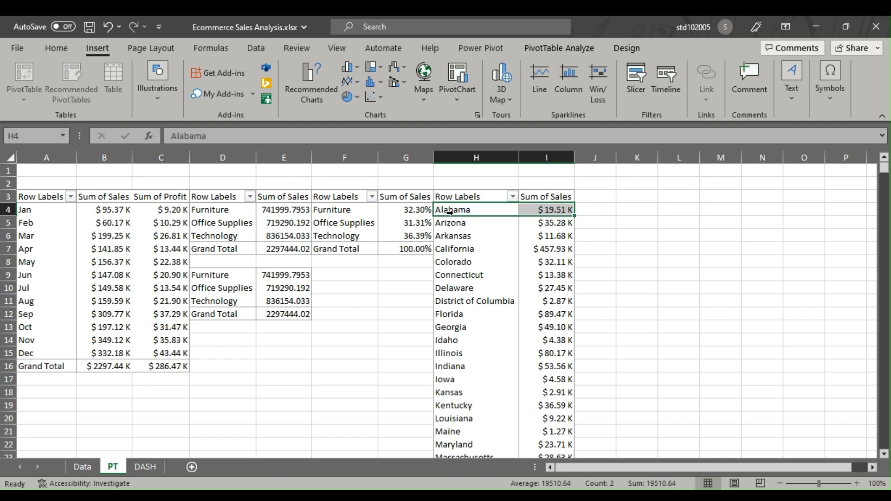
key(shift+Down)
key(shift+Down)
key(shift+Down)
key(shift+Down)
key(shift+Down)
key(shift+Down)
key(shift+Down)
key(shift+Down)
key(shift+Down)
key(shift+Down)
key(shift+Down)
key(shift+Down)
key(shift+Down)
key(shift+Down)
key(shift+Down)
key(shift+Down)
key(shift+Down)
key(shift+Down)
key(shift+Down)
key(shift+Down)
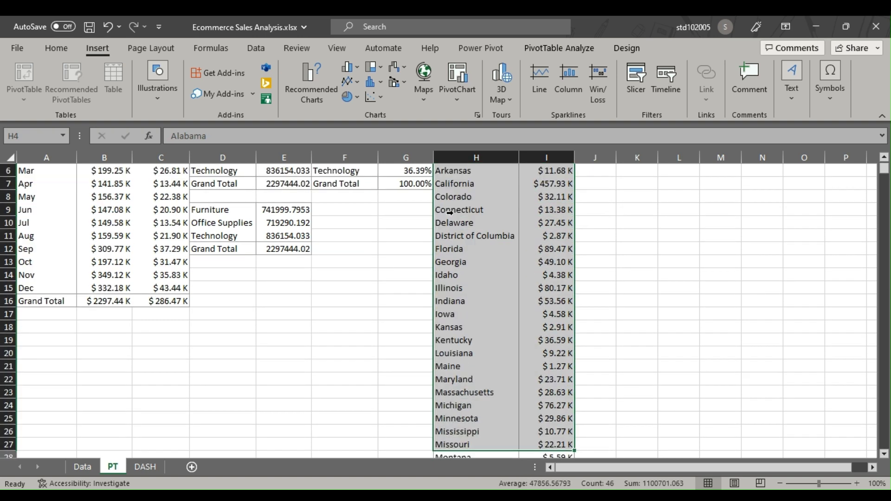
key(shift+Down)
key(shift+Down)
key(shift+Down)
key(shift+Down)
key(shift+Down)
key(shift+Down)
key(shift+Down)
key(shift+Down)
key(shift+Down)
key(shift+Down)
key(shift+Down)
key(shift+Down)
key(shift+Down)
key(shift+Down)
key(shift+Down)
key(shift+Down)
key(shift+Down)
key(shift+Down)
key(shift+Down)
key(shift+Down)
key(shift+Up)
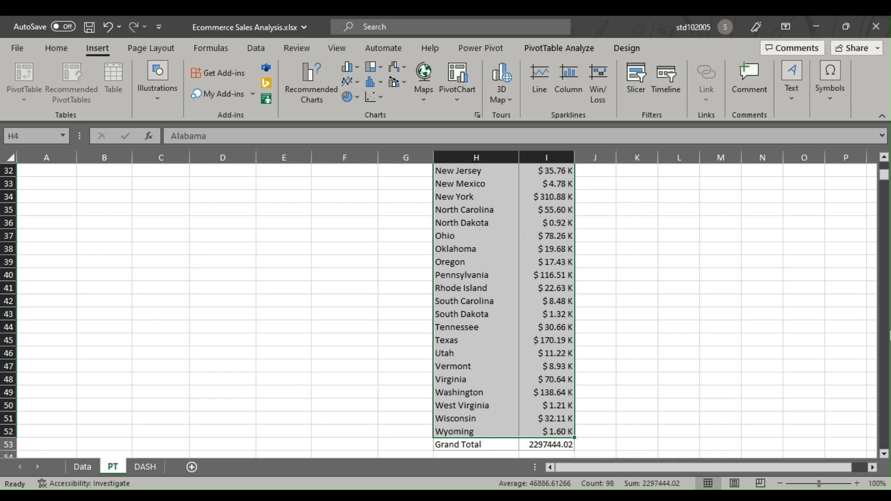
drag(884, 176, 884, 145)
Step: Paste the state names and sales at J4 and widen column K to fit the values
key(ctrl+c)
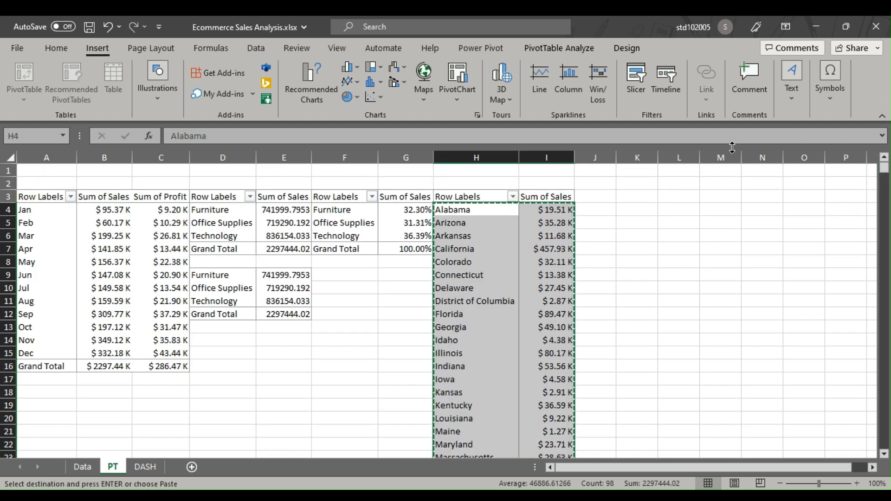
click(588, 207)
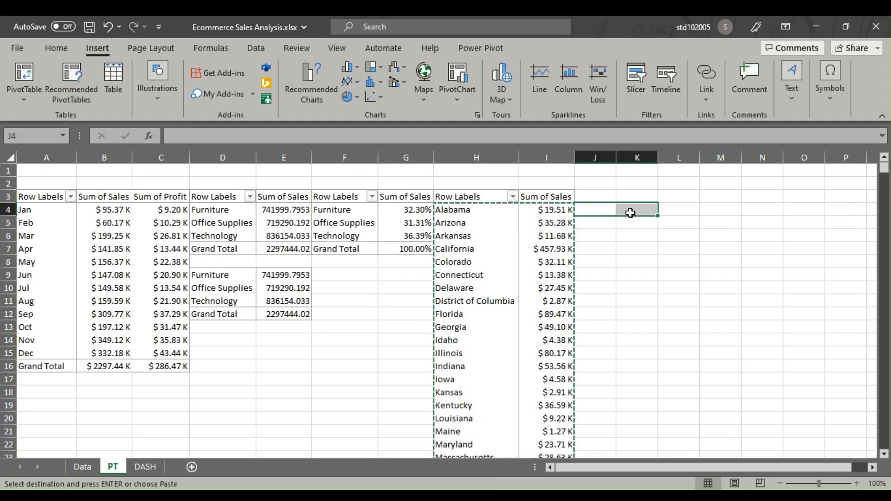
key(ctrl+v)
drag(657, 158, 680, 158)
click(747, 291)
key(Escape)
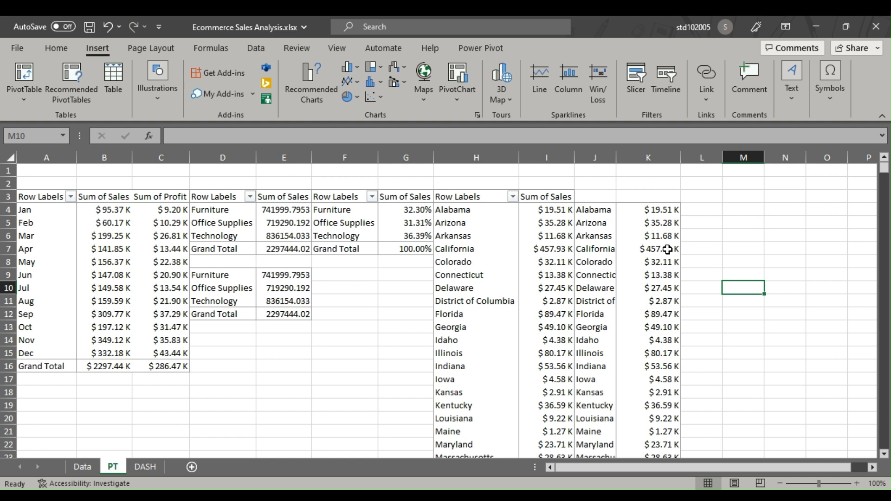
Step: Look at the DASH sheet's top 5 sub-category panel, then return to PT
click(143, 466)
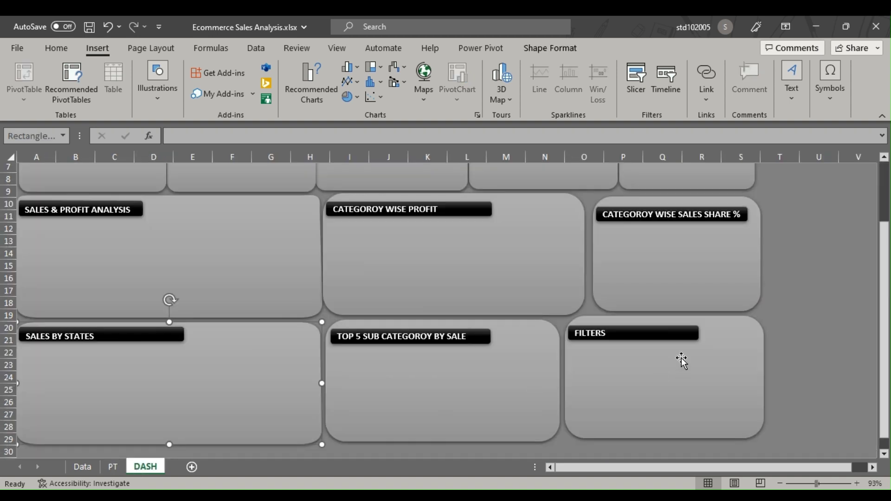
click(426, 372)
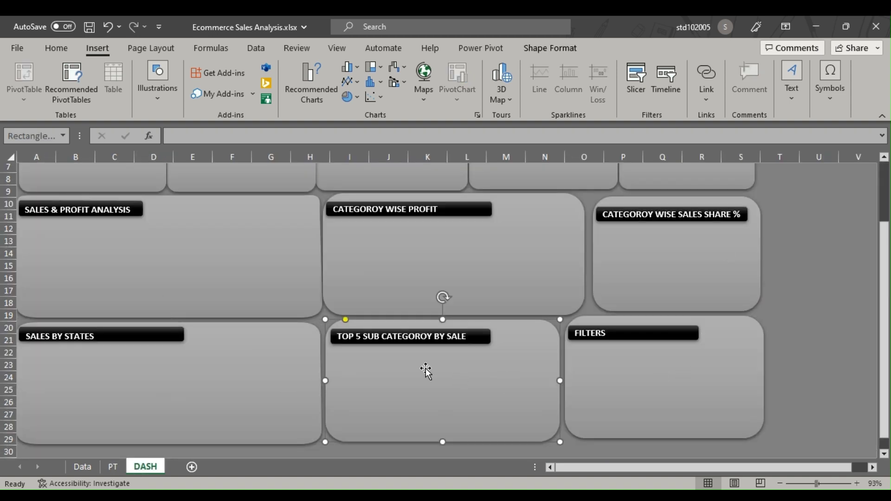
click(111, 466)
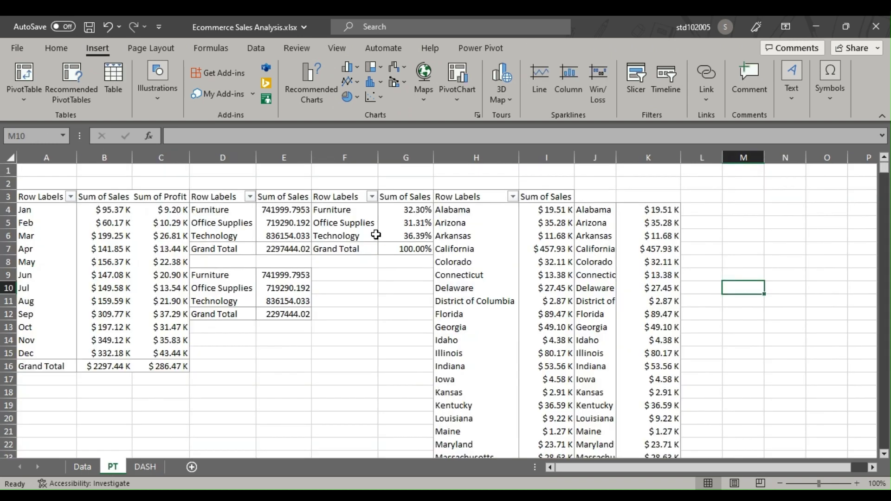
Step: Copy the category sales pivot D3:E7 and paste it at L3
drag(209, 196, 350, 252)
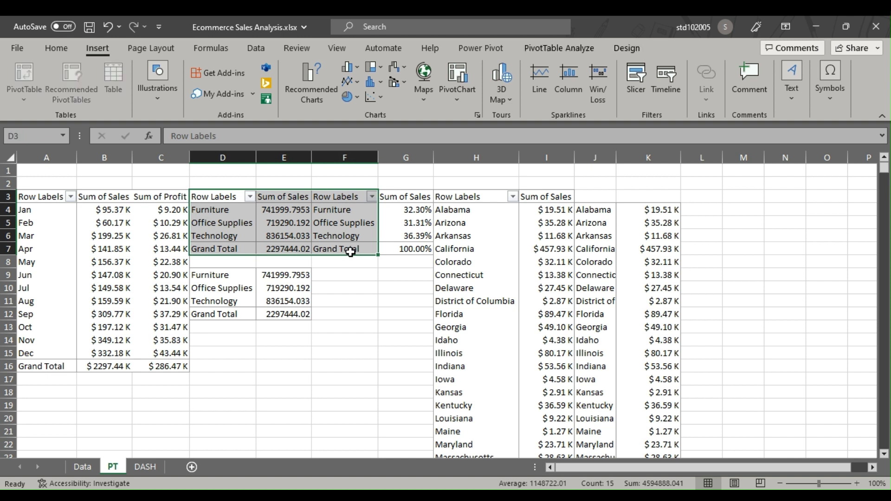
key(ctrl+c)
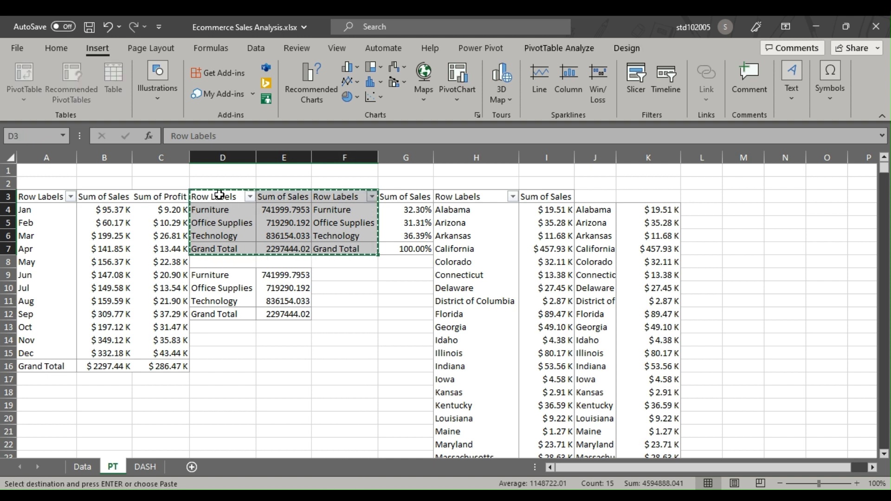
drag(222, 196, 289, 247)
key(ctrl+c)
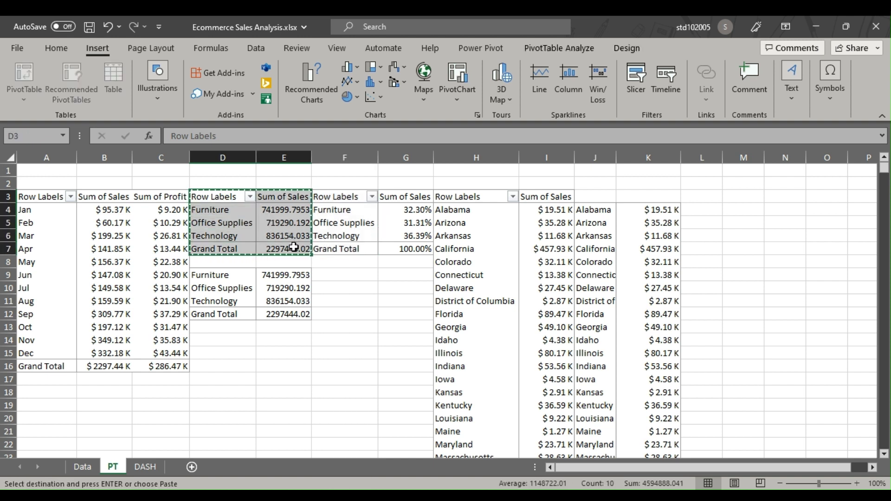
click(705, 197)
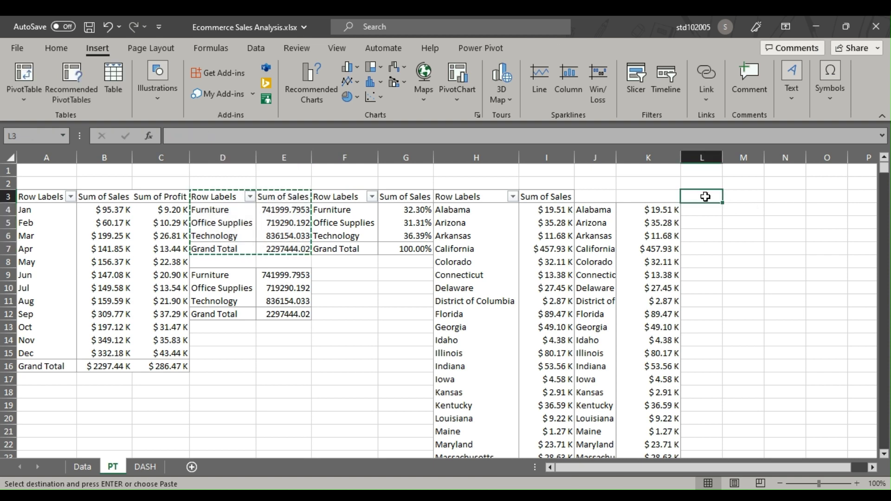
drag(705, 196, 742, 197)
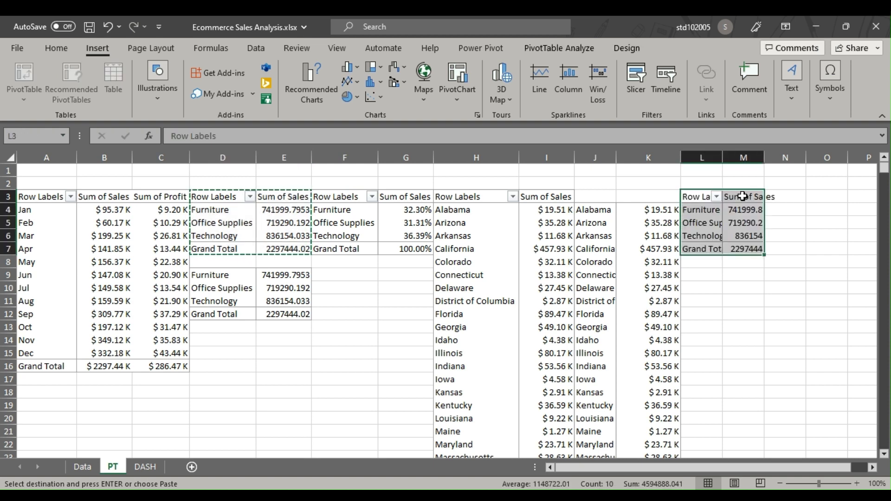
click(554, 48)
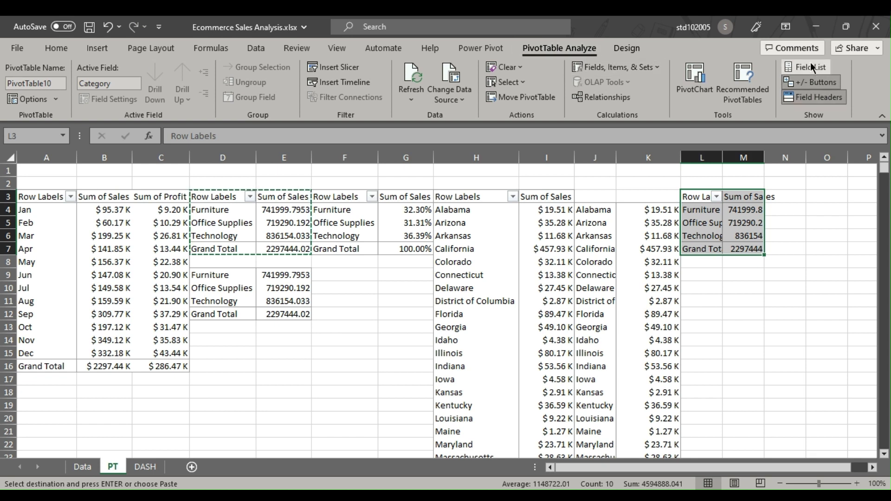
Step: Swap Category for Sub-Category in the L3 pivot's rows, Accessories through Tables, totalling 2297444.02
click(790, 66)
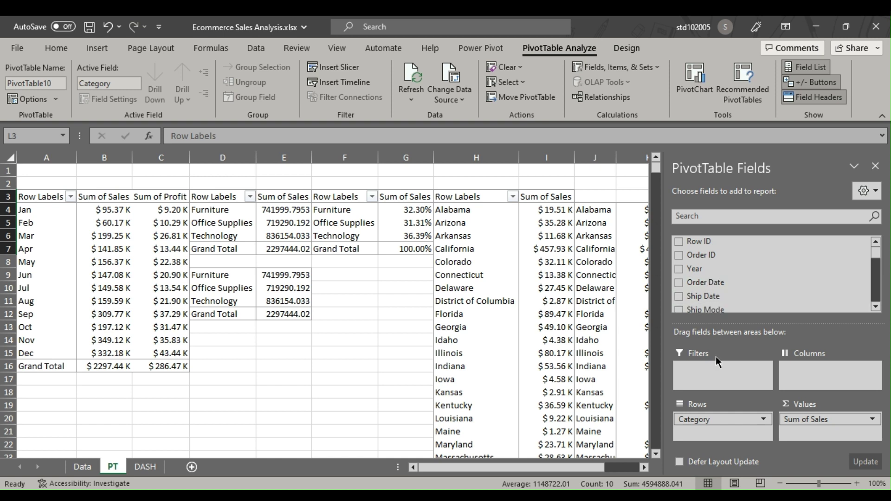
drag(716, 422, 361, 379)
click(757, 217)
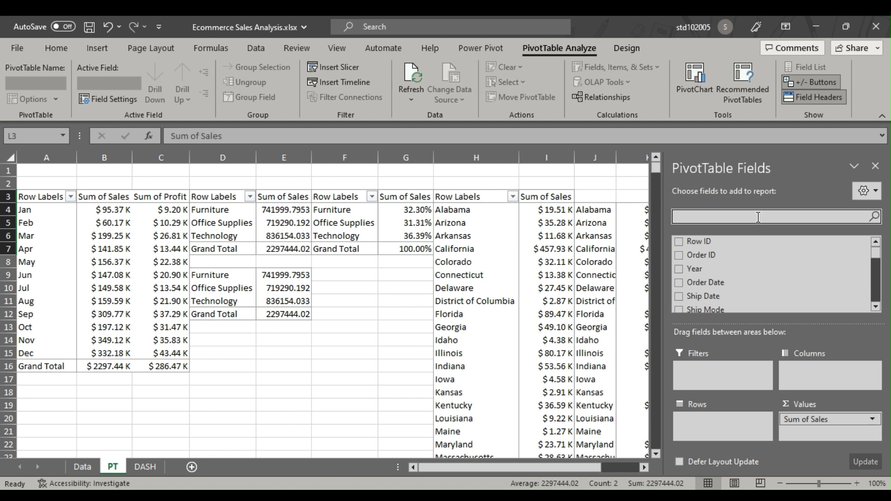
text(Su)
key(BackSpace)
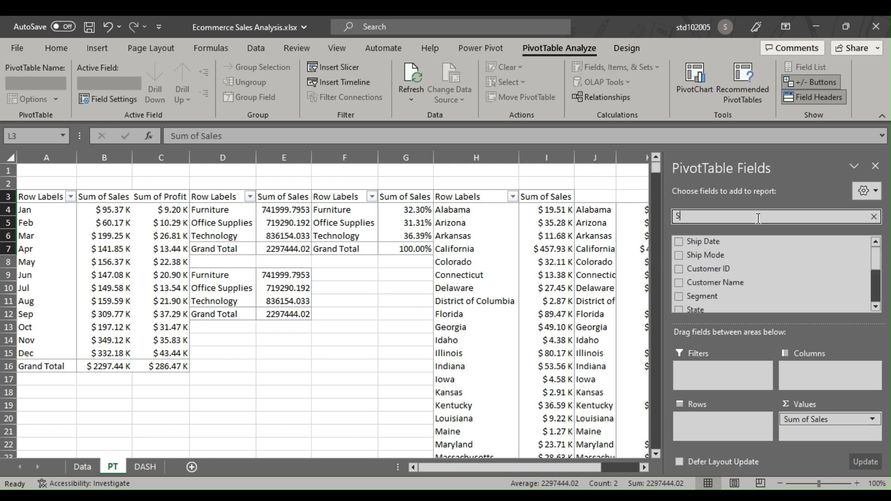
text(UB)
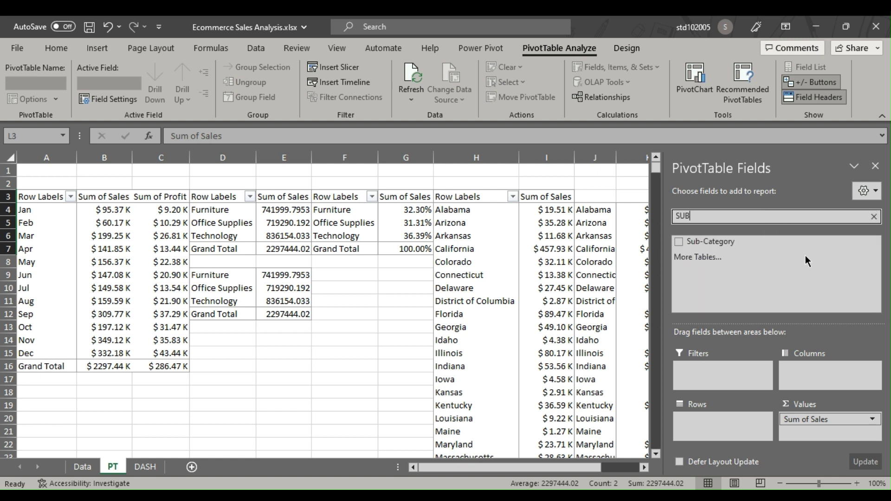
click(678, 241)
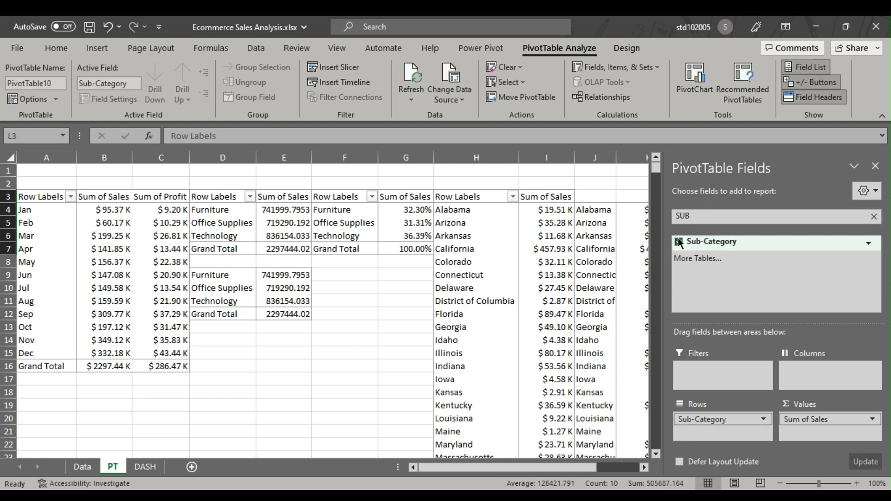
click(875, 165)
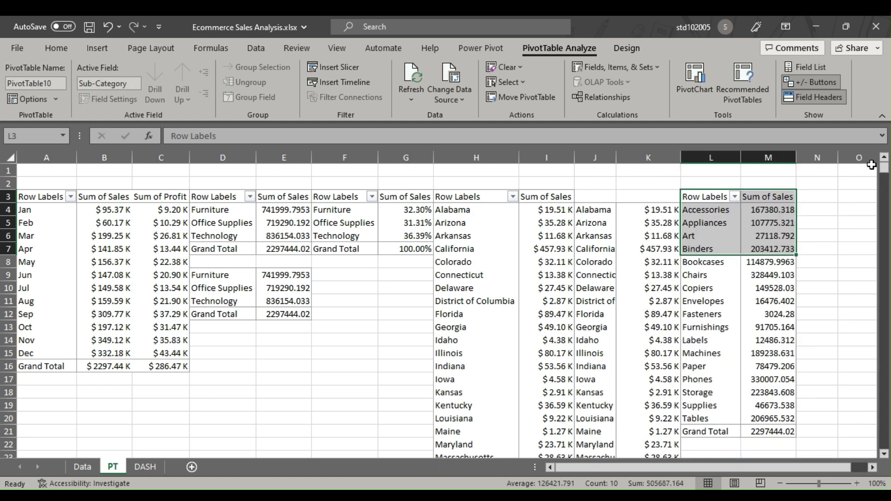
click(754, 284)
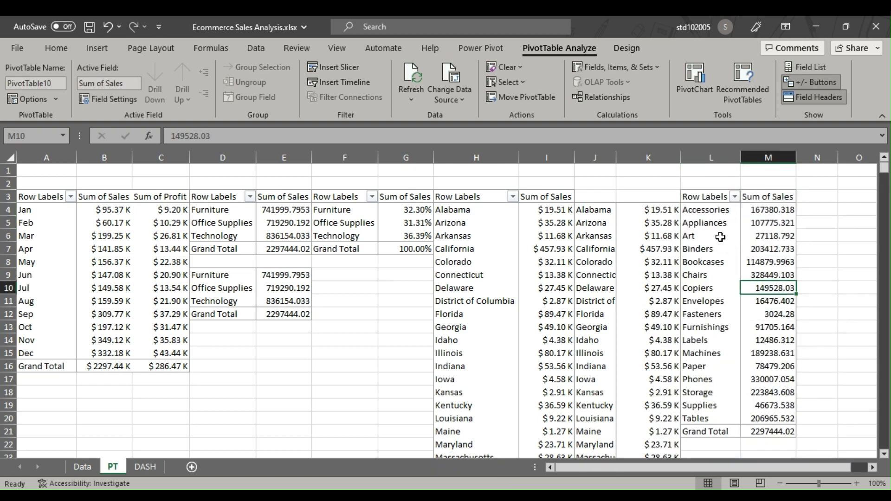
Step: Sort the sub-categories by Sum of Sales, largest to smallest
click(763, 211)
right_click(763, 215)
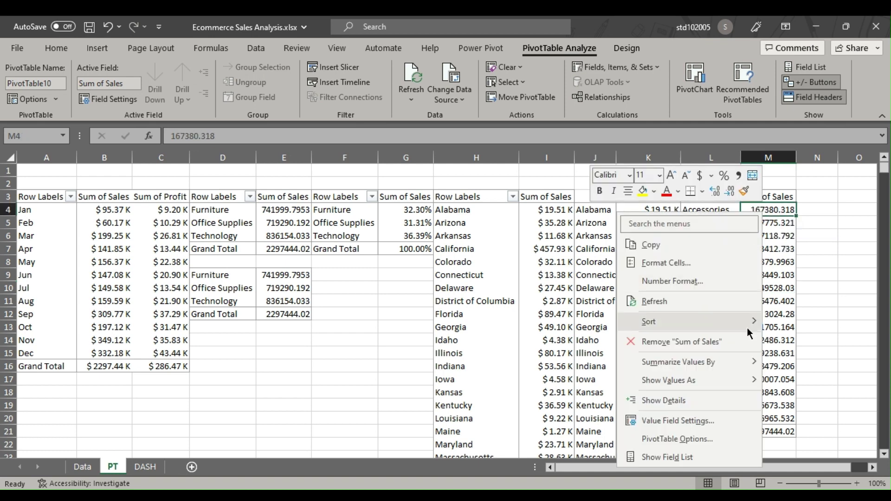
mouse_move(744, 380)
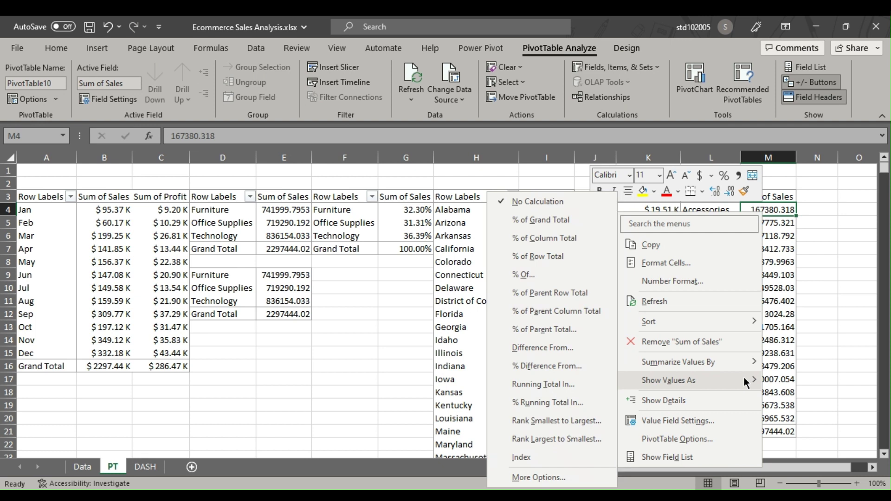
mouse_move(708, 324)
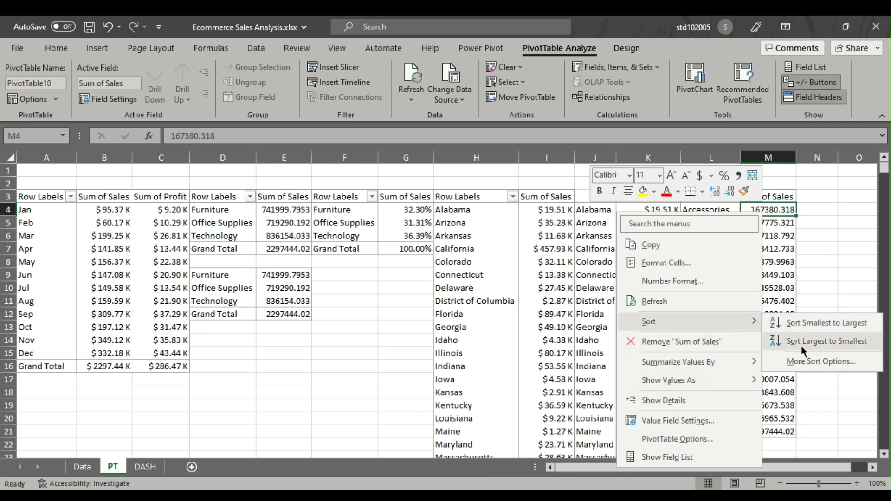
click(836, 342)
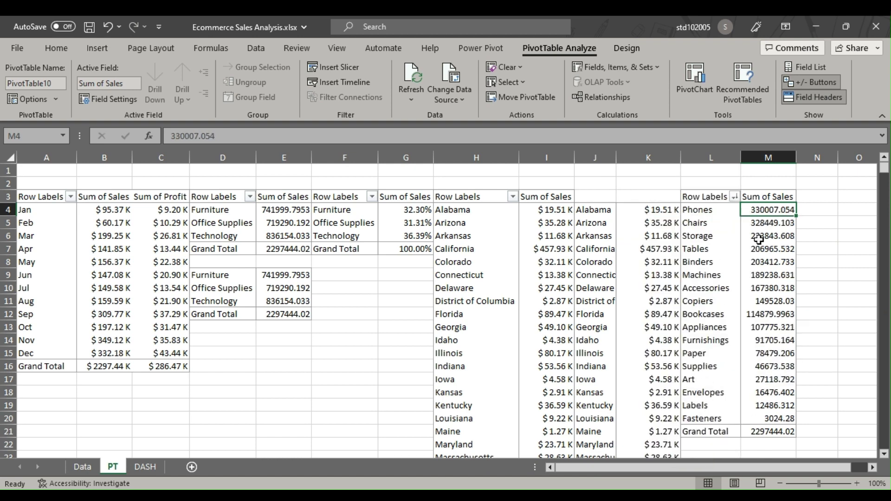
Step: Apply a Top 10 value filter set to 5, keeping Phones through Binders
click(733, 197)
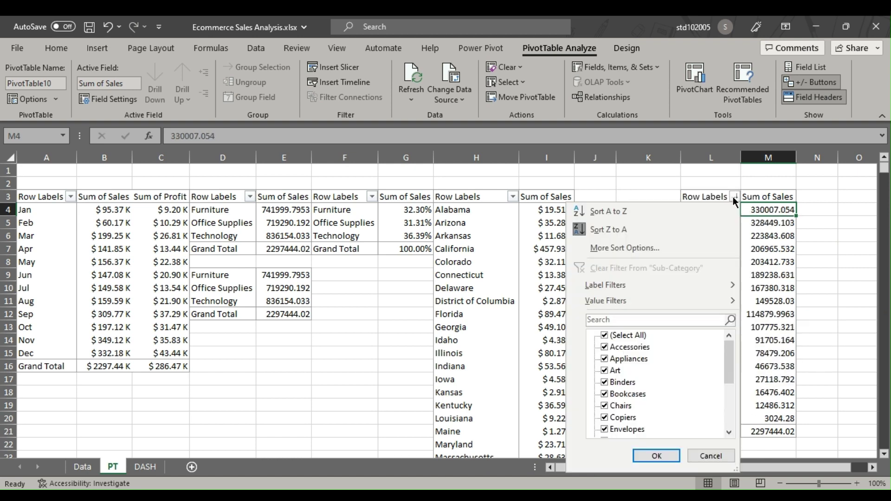
mouse_move(638, 282)
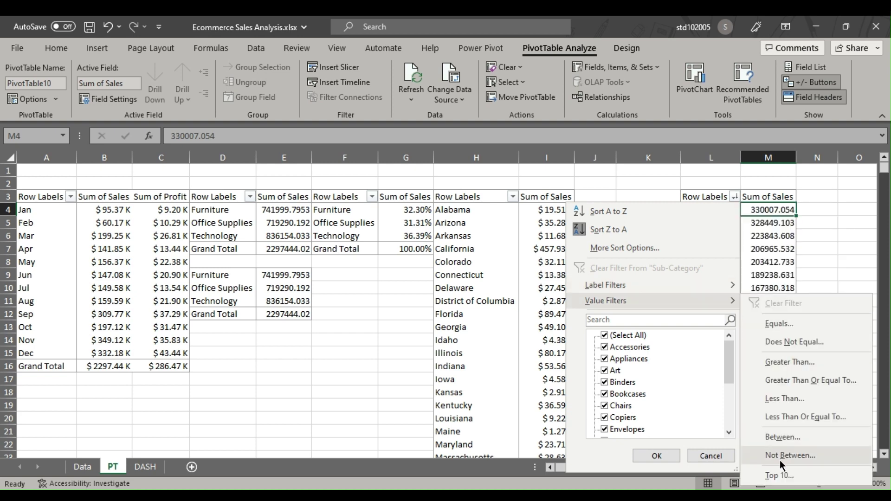
click(780, 474)
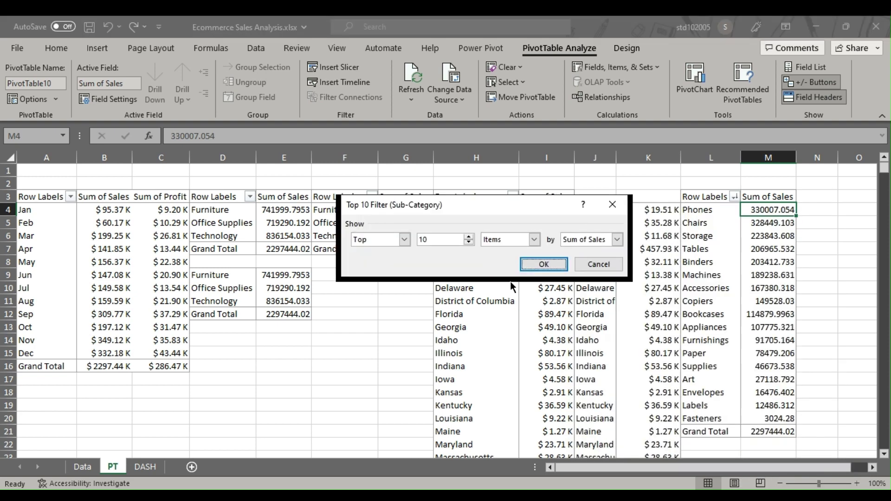
double_click(449, 239)
text(5)
click(547, 265)
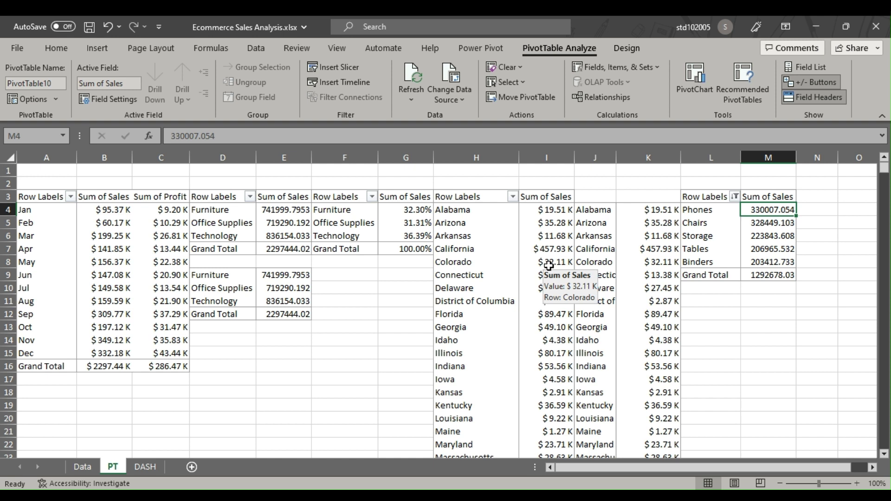
click(657, 467)
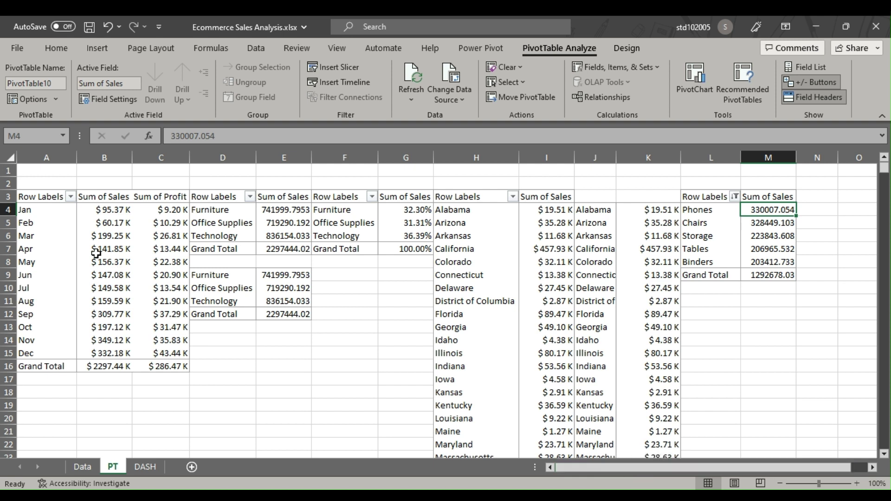
Step: Title A2 'SALES AND PROFIT ANALYSIS', D2 'CATEGORY WISE SALES' and F2 'CATEGORY WISE SHARE %'
click(44, 183)
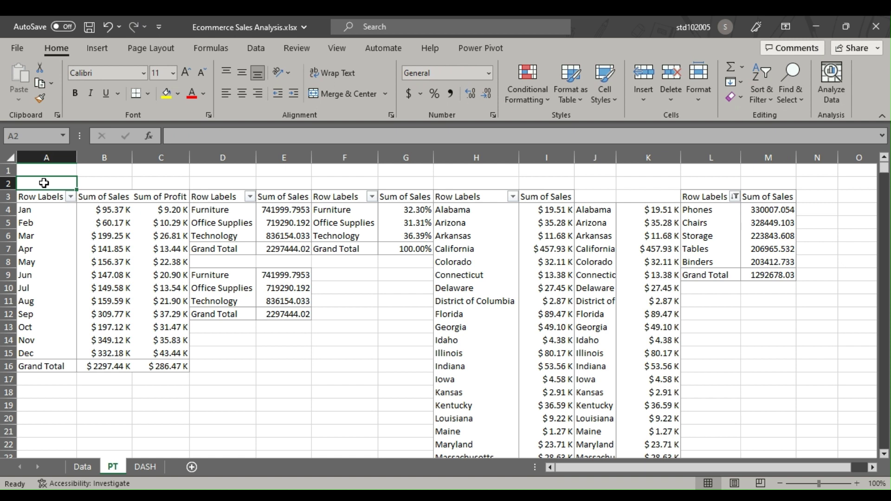
text(SALES)
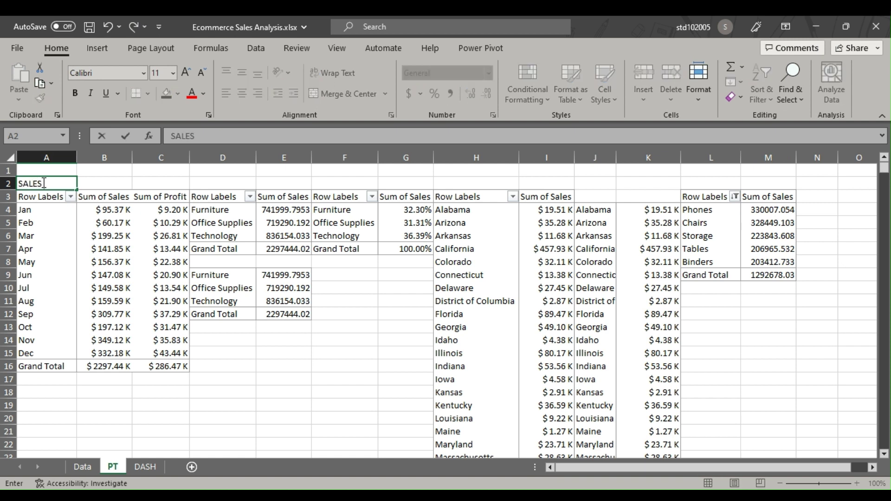
text( AND PROFIT)
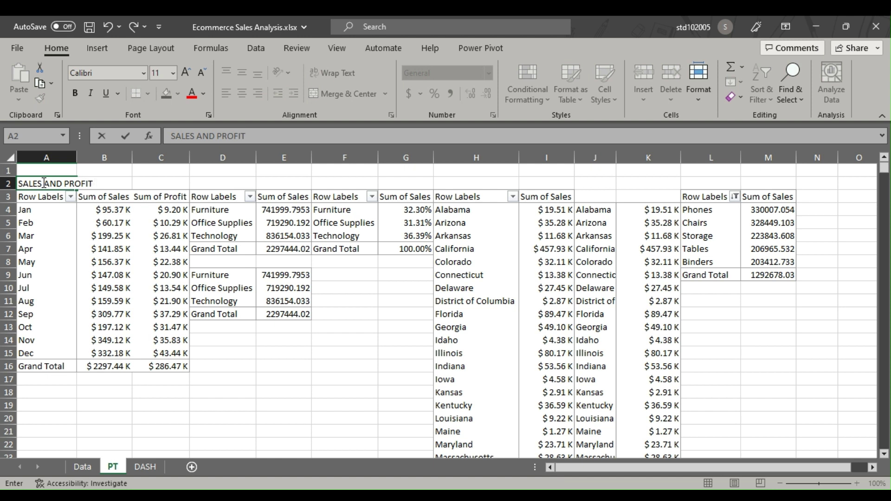
text( ANALYSIS)
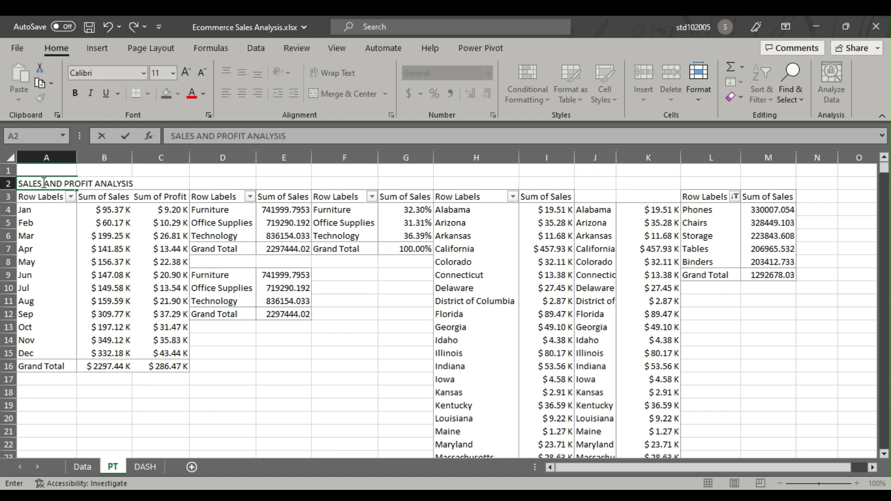
click(216, 182)
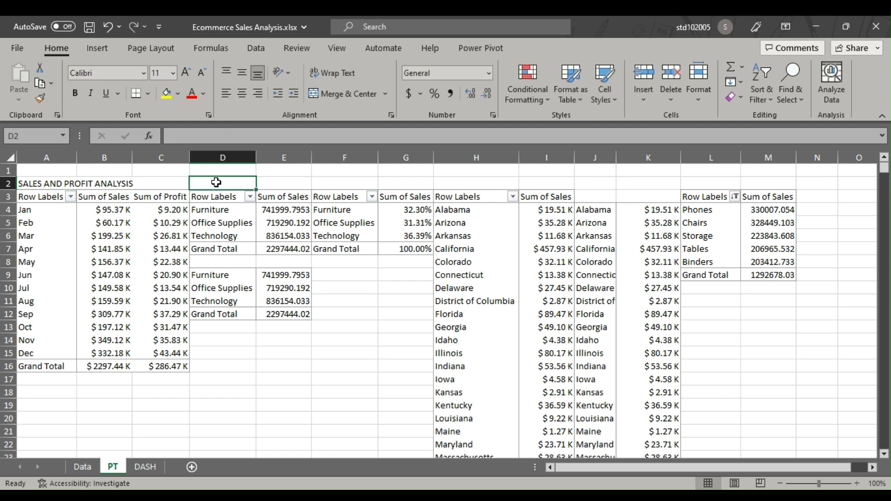
text(CATE)
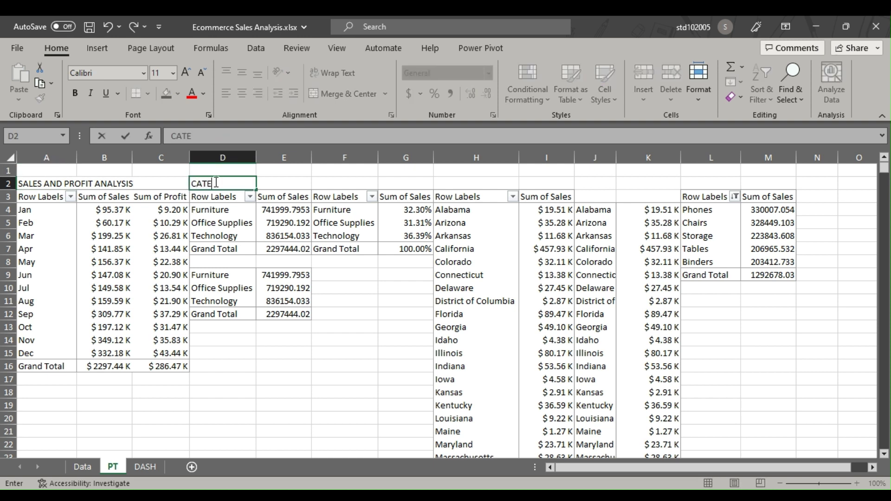
text(GORY WISE SALE)
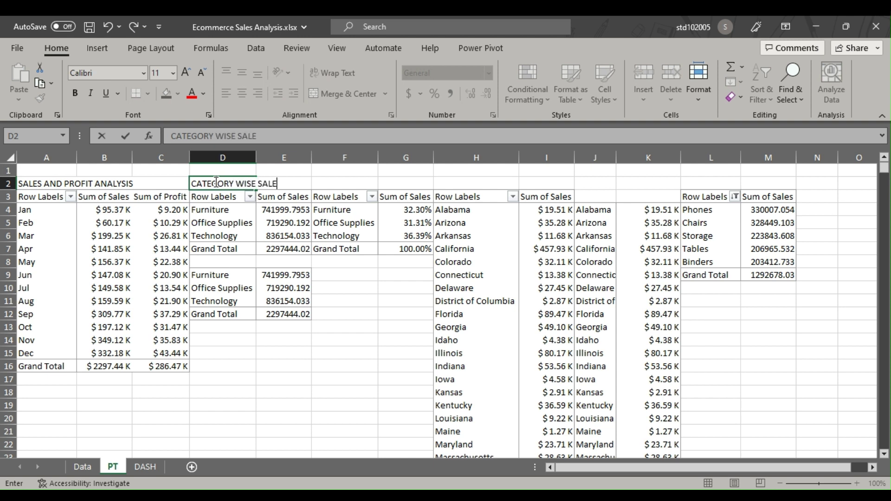
text(S)
click(419, 188)
click(333, 186)
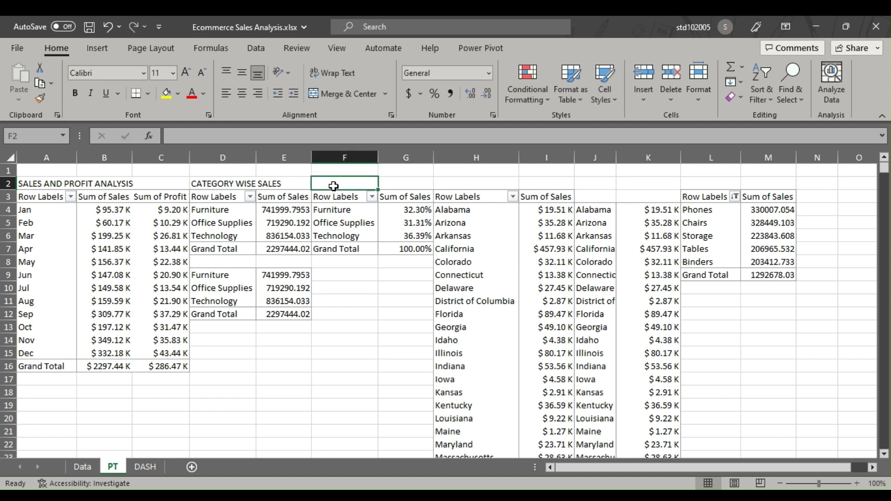
text(CATEGORY)
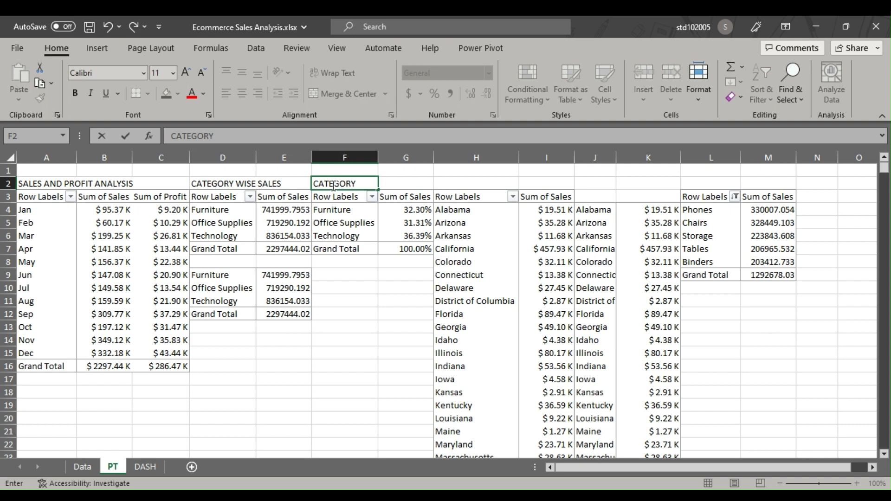
text( WISE SHARE)
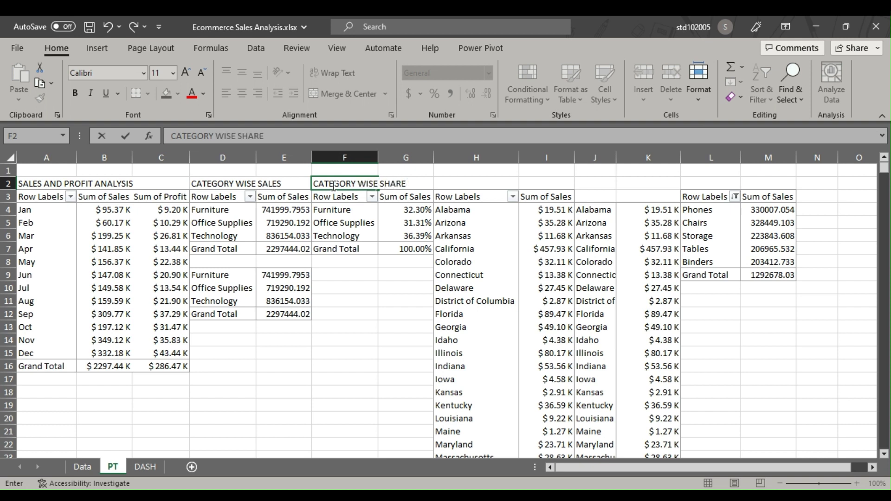
text( %)
Step: Title H2 'STATE WISE SALES' and begin the 'TOP 5 PRODUCT' heading in L2
click(470, 183)
text(SATET)
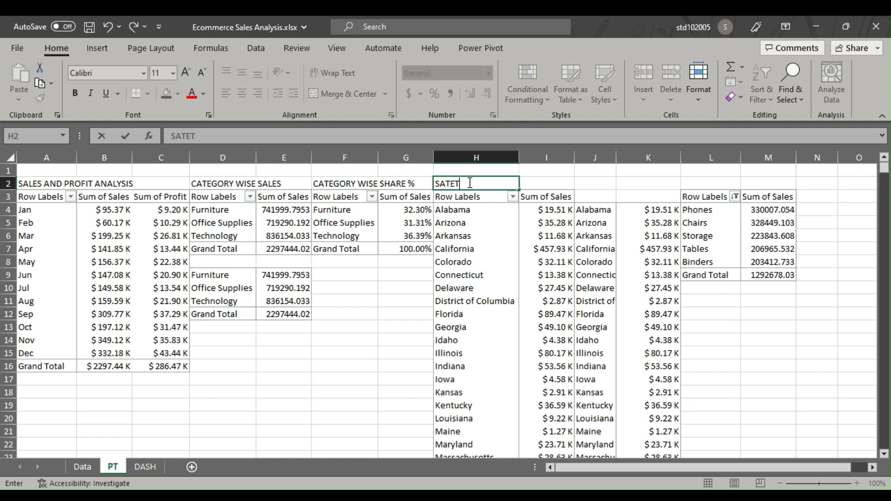
key(BackSpace)
text(EE)
key(BackSpace)
key(BackSpace)
key(BackSpace)
key(BackSpace)
text(ATE)
key(BackSpace)
key(BackSpace)
key(BackSpace)
text(TATE WISE SALES)
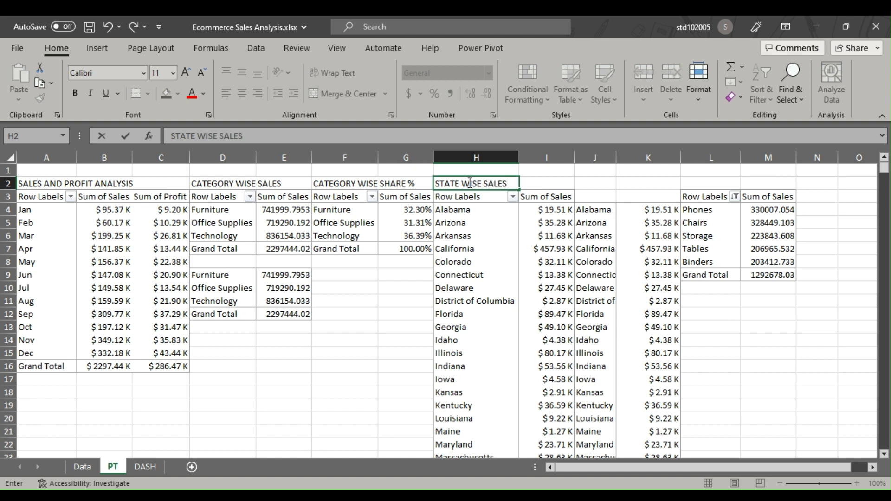
click(699, 184)
text(Tables)
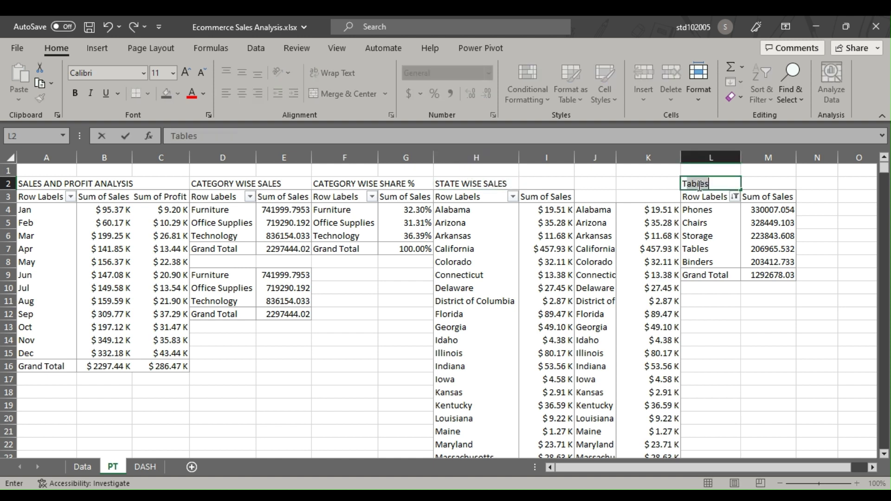
text(TOP 5 PRODUCT)
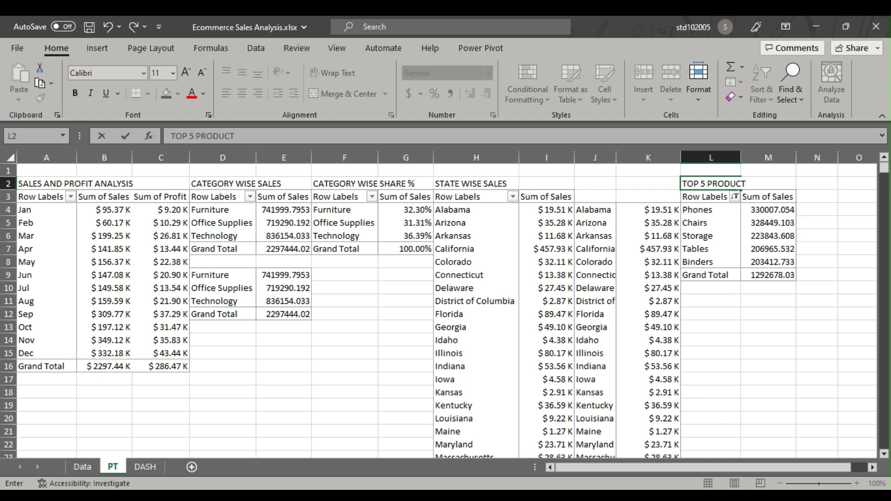
Step: Go to the DASH sheet and scroll up to the top of the dashboard
click(138, 467)
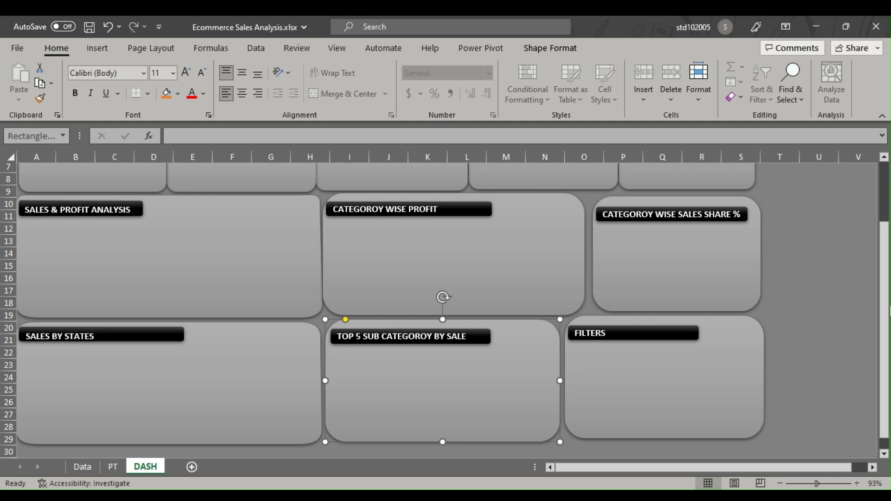
scroll(417, 302, up, 2)
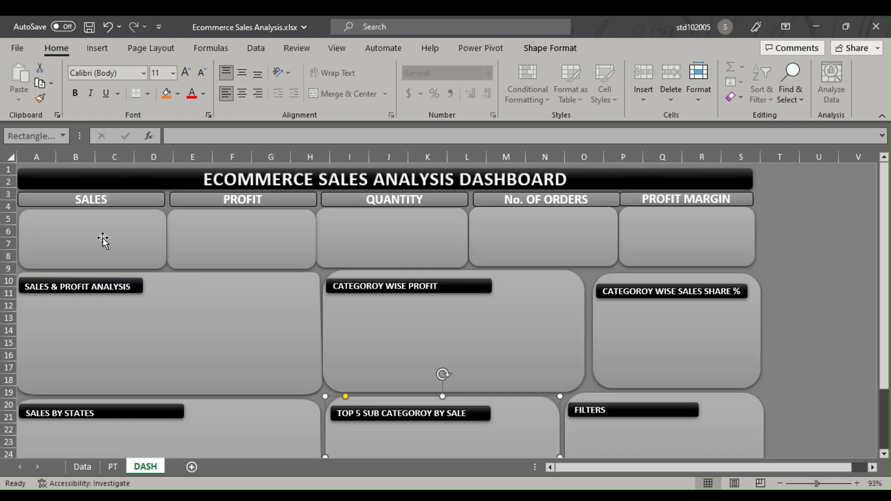